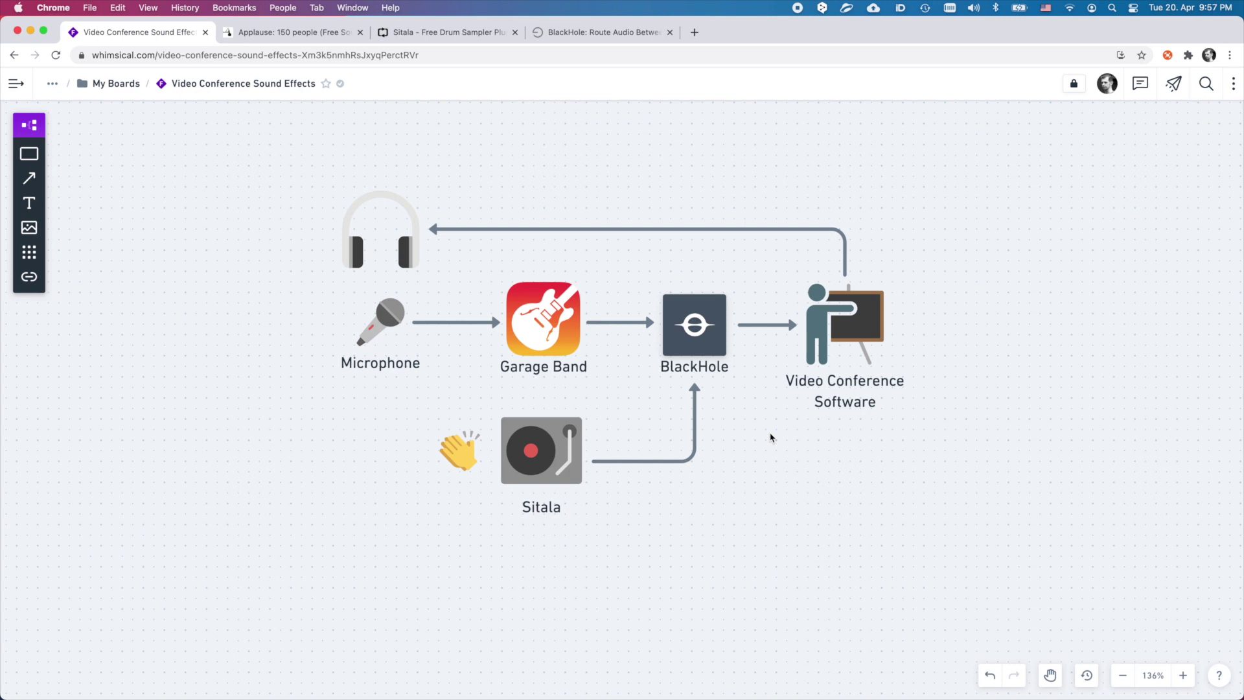
- Launch the App Store from Spotlight
scroll(771, 434, "left", 1)
scroll(771, 434, "up", 1)
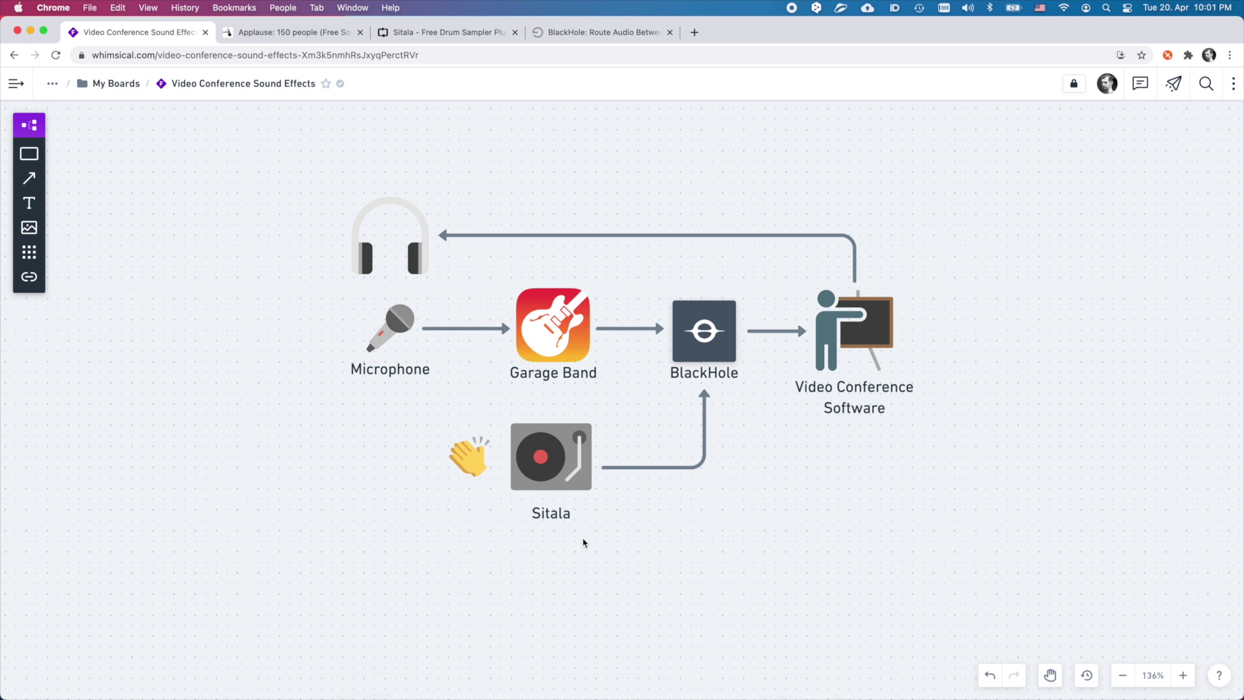
key("super+space")
type("apps")
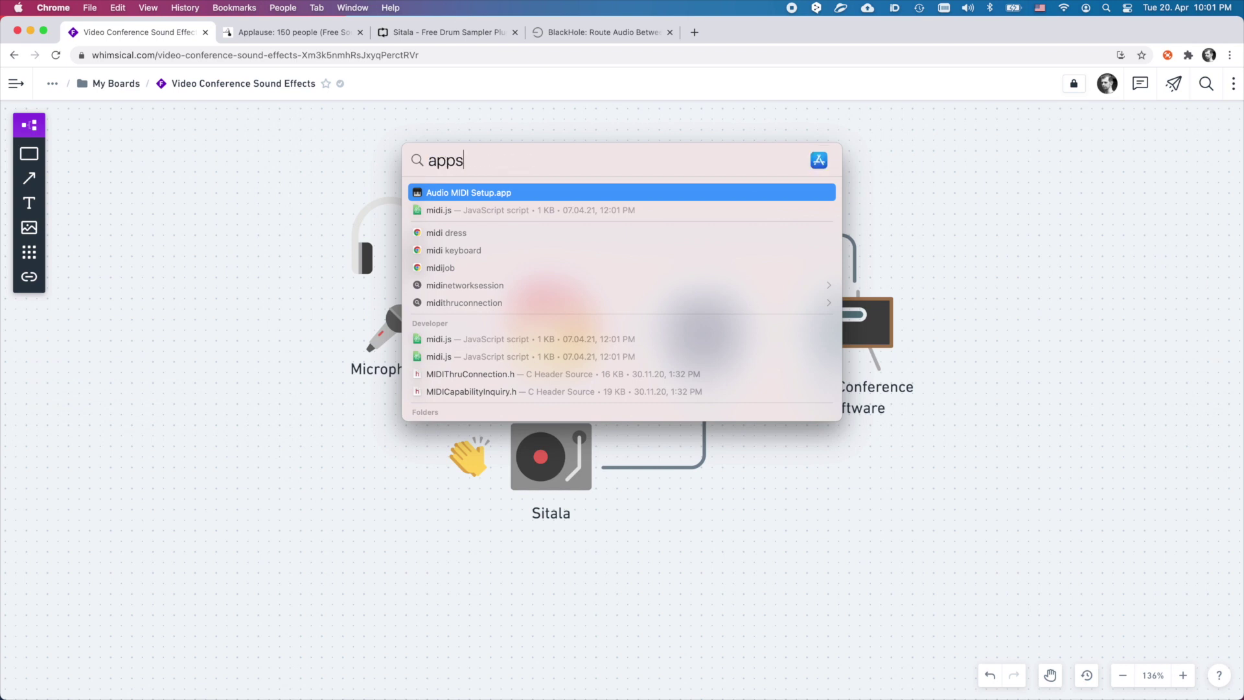
key("BackSpace")
key("Return")
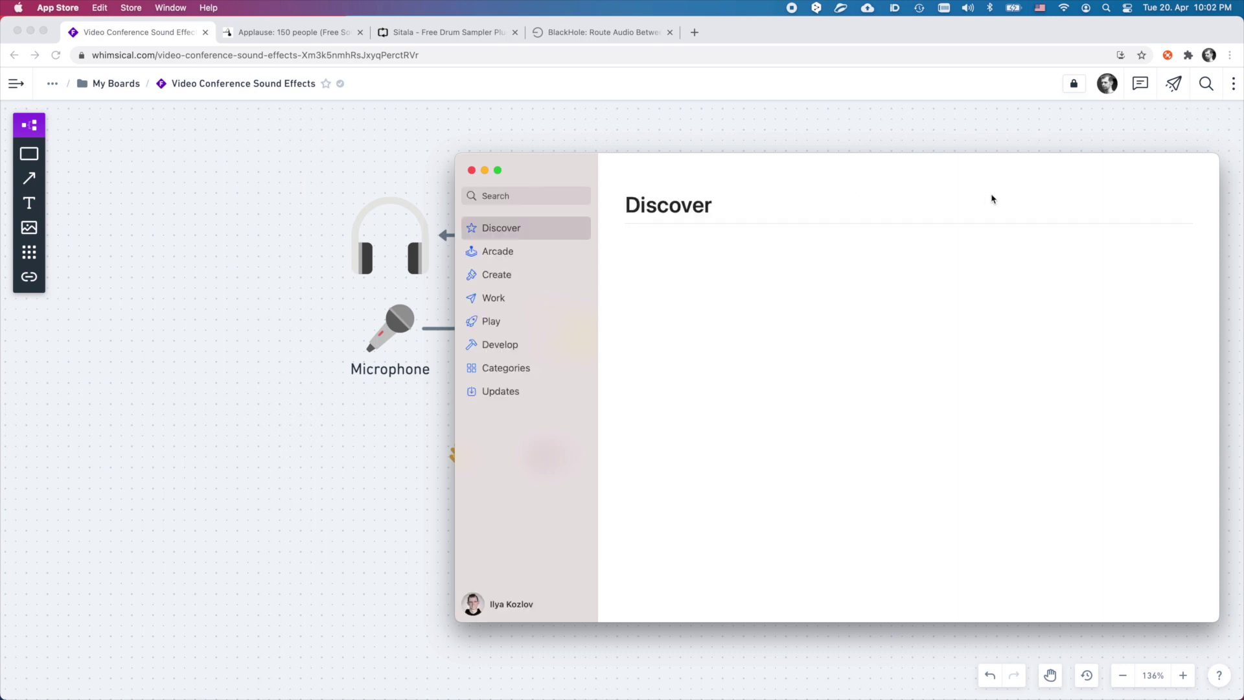
- Move the App Store window and search the store for 'garage', picking the garageband suggestion
left_click_drag(1016, 179, 710, 130)
scroll(752, 155, "down", 3)
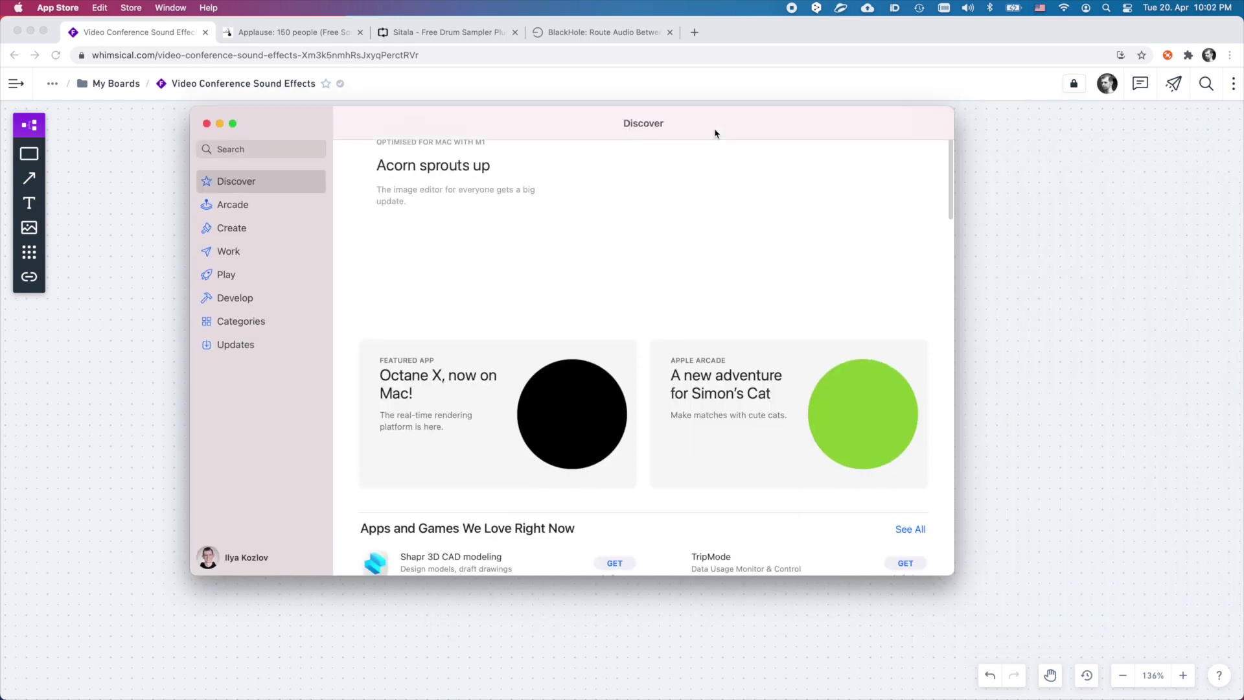
left_click(294, 147)
type("garage")
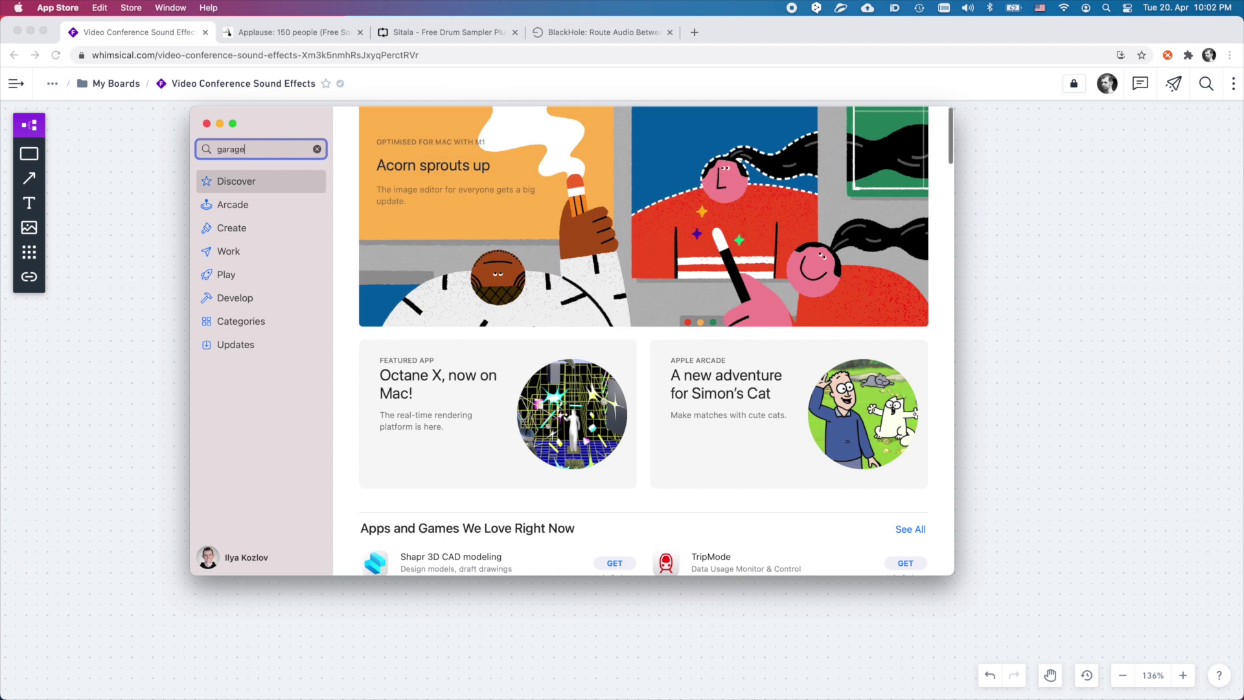
left_click(227, 172)
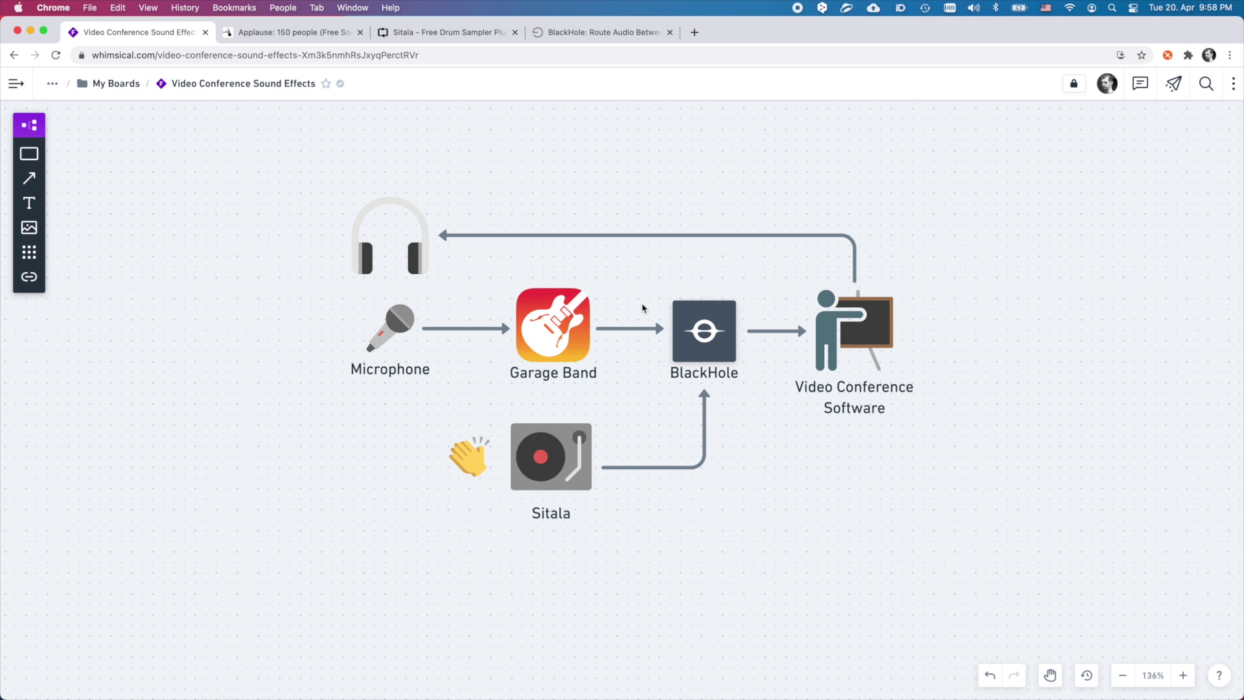
- Return to the BlackHole download page and dismiss the email field's saved suggestions
key("super+4")
scroll(532, 273, "down", 3)
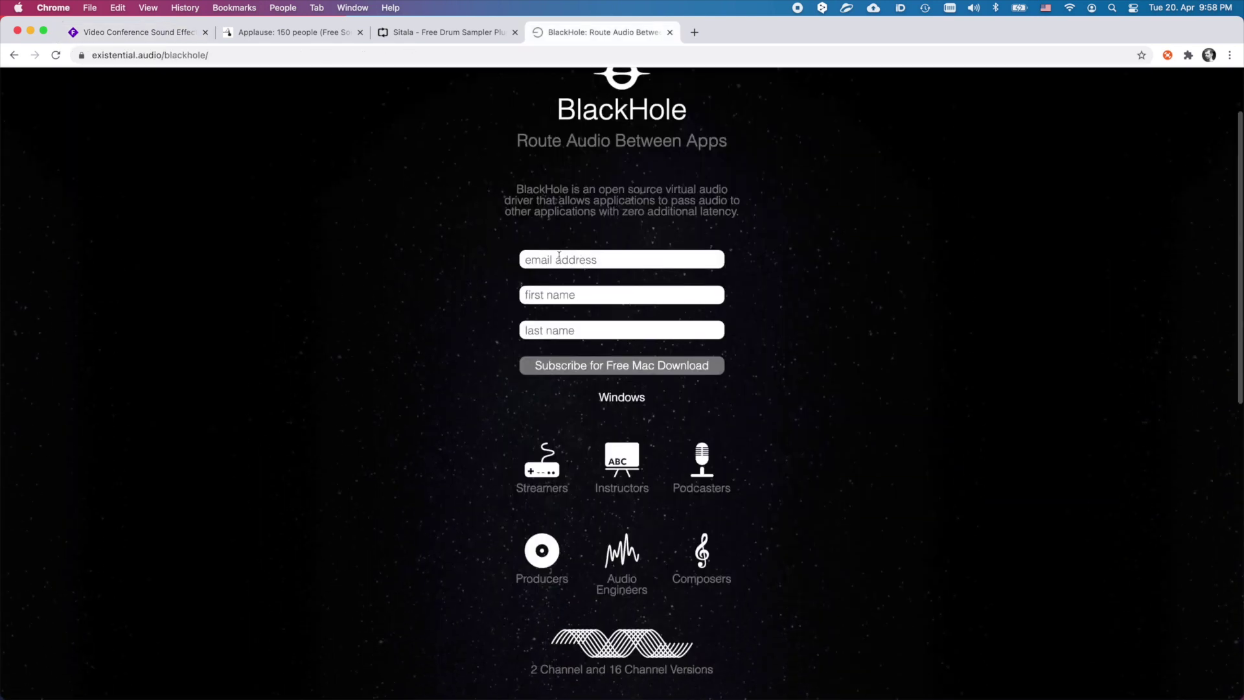
left_click(557, 259)
left_click(462, 277)
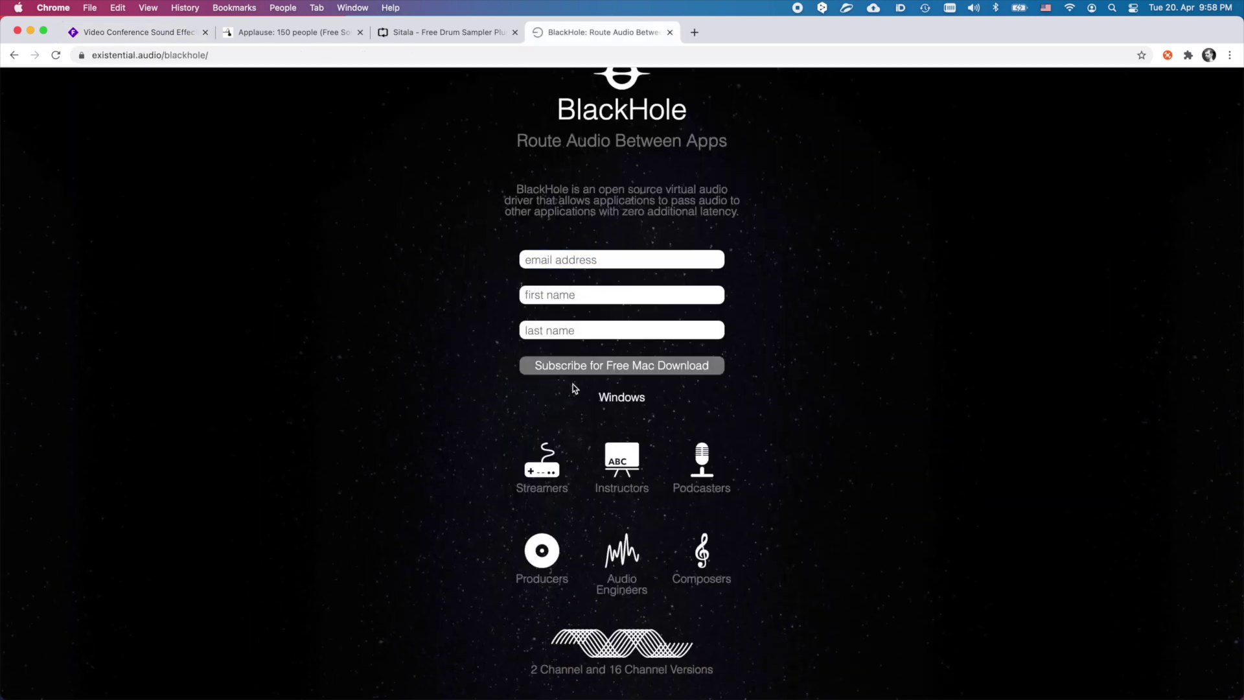
scroll(597, 368, "down", 3)
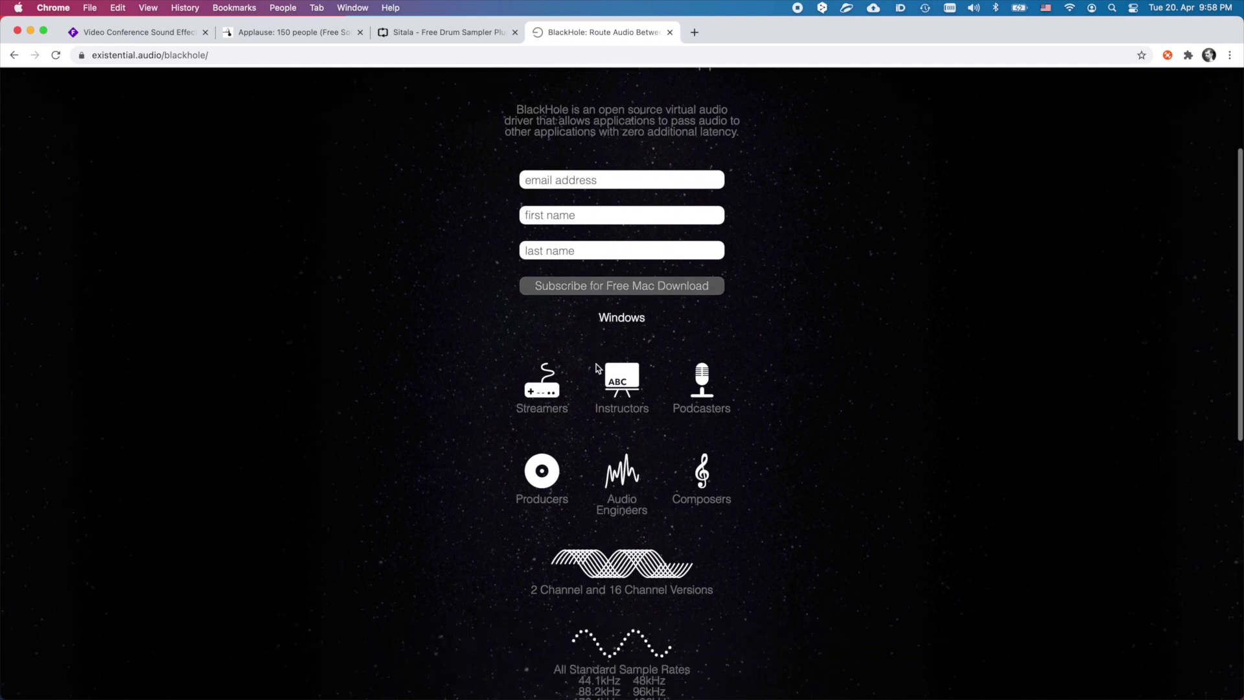
- Run BlackHole16ch.v0.2.9.pkg from Downloads, accepting the licence and authorising with the account password
left_click(392, 674)
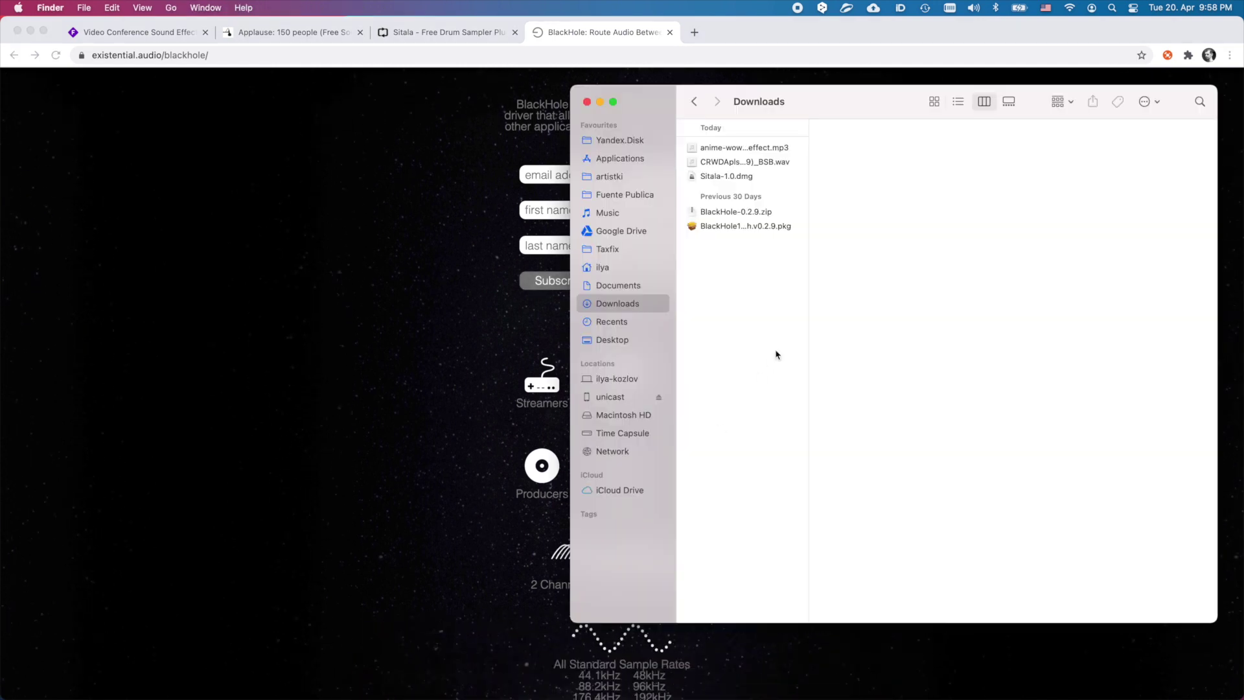
left_click(764, 226)
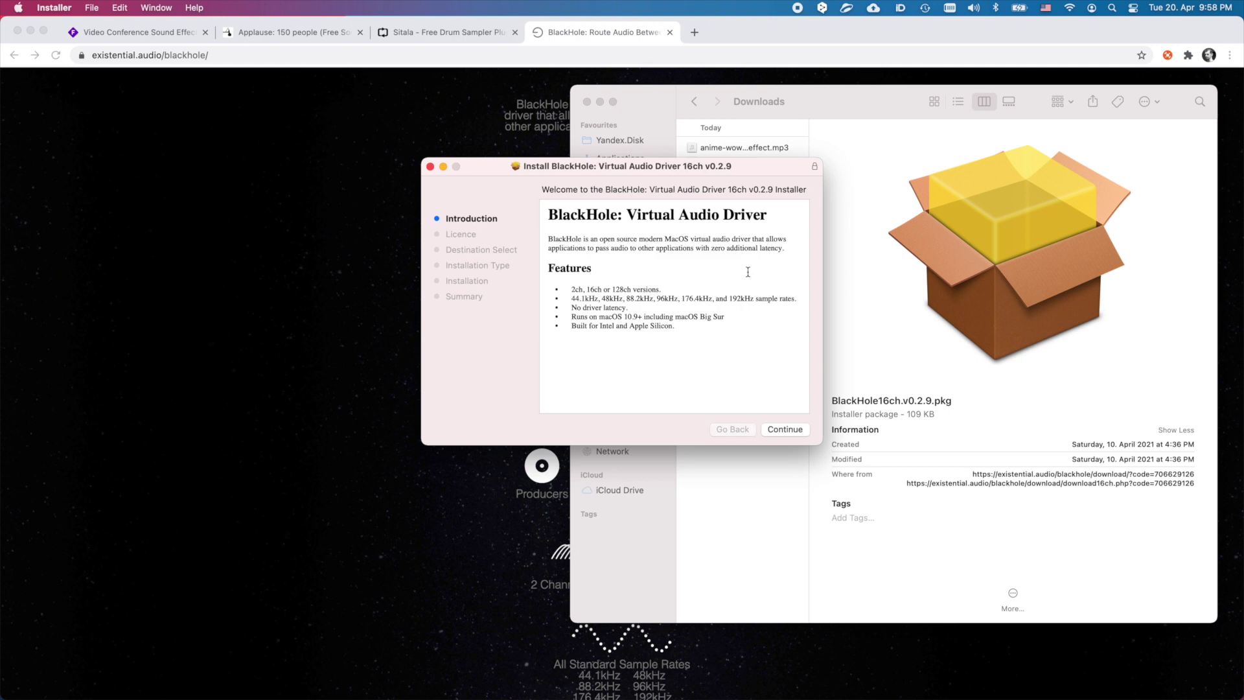
left_click(785, 429)
left_click(785, 429)
left_click(754, 340)
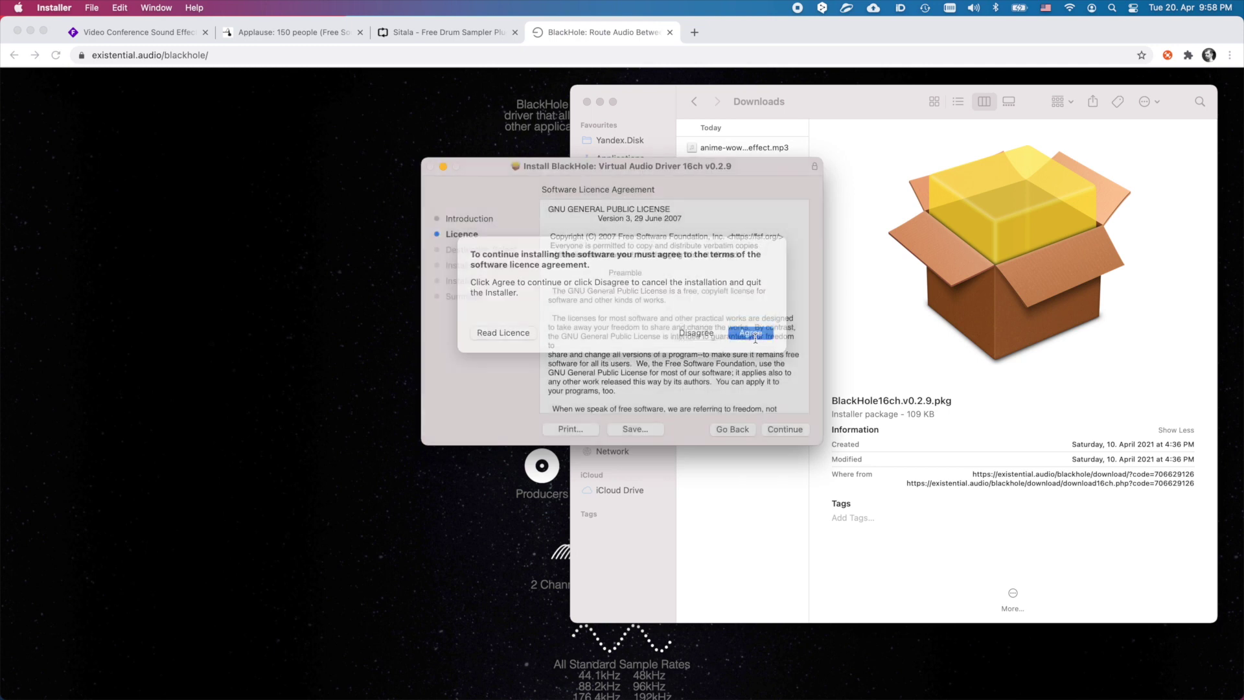
left_click(772, 426)
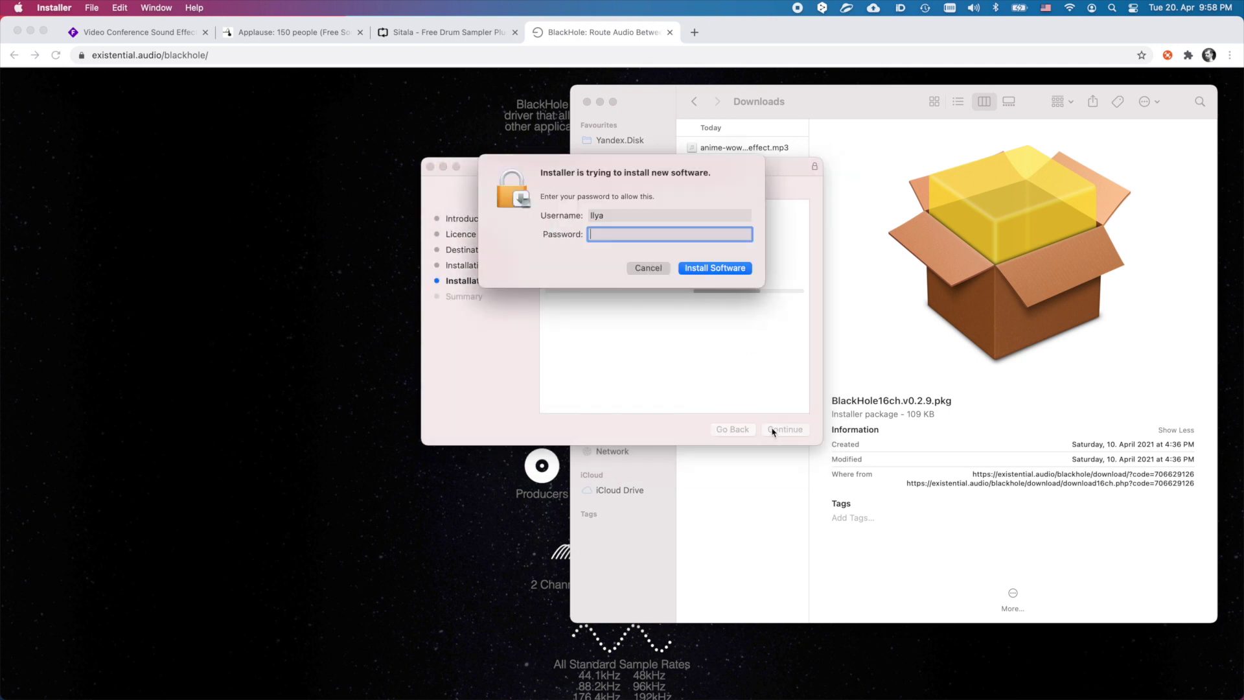
type("••••••••••")
key("Return")
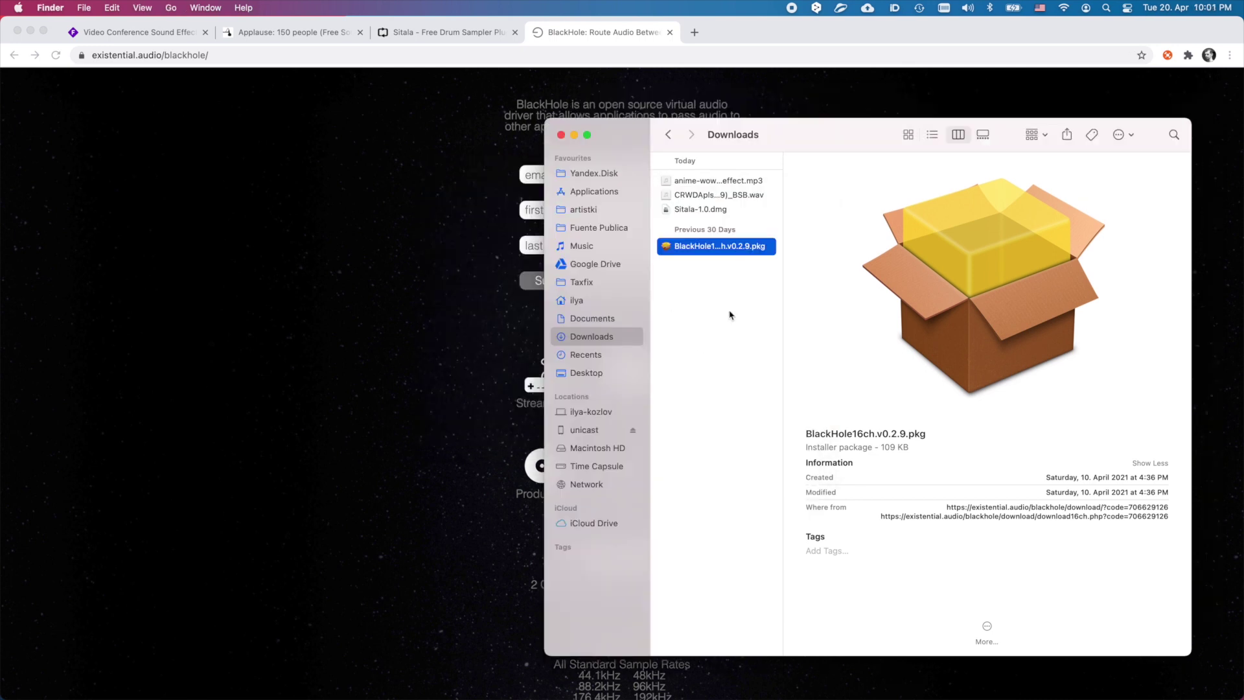
- Launch Audio MIDI Setup and compare the BlackHole 16ch and BlackHole 2ch device entries
key("super+space")
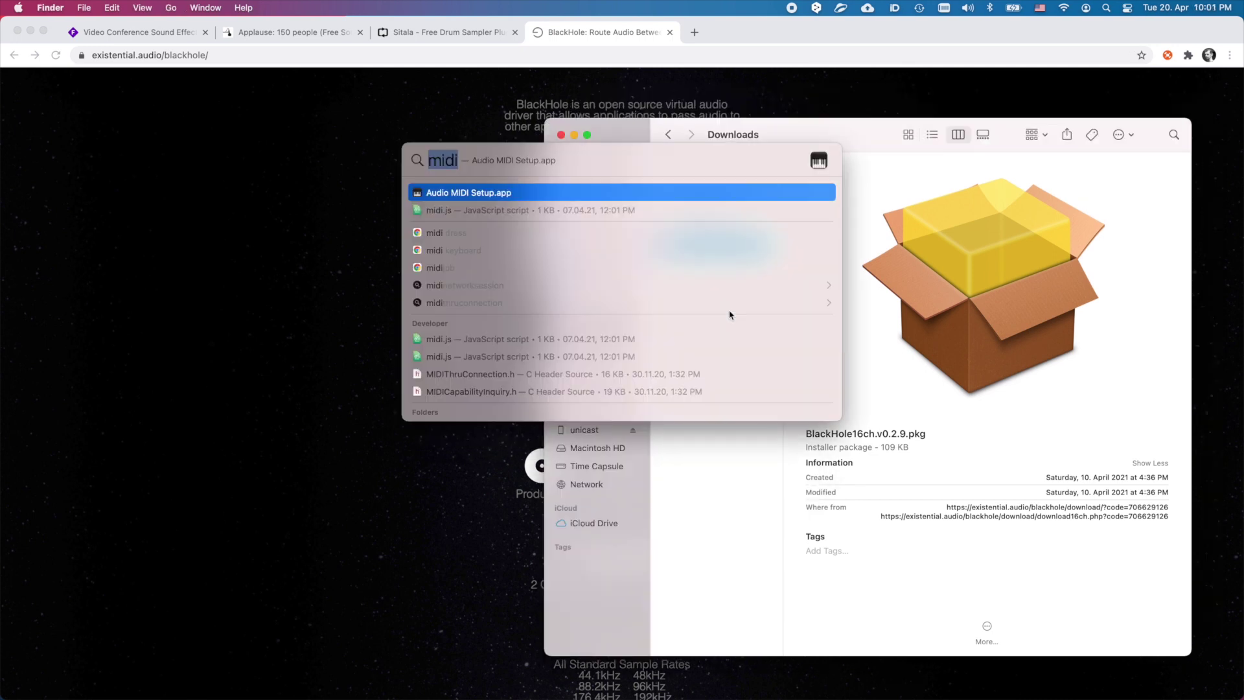
type("midi")
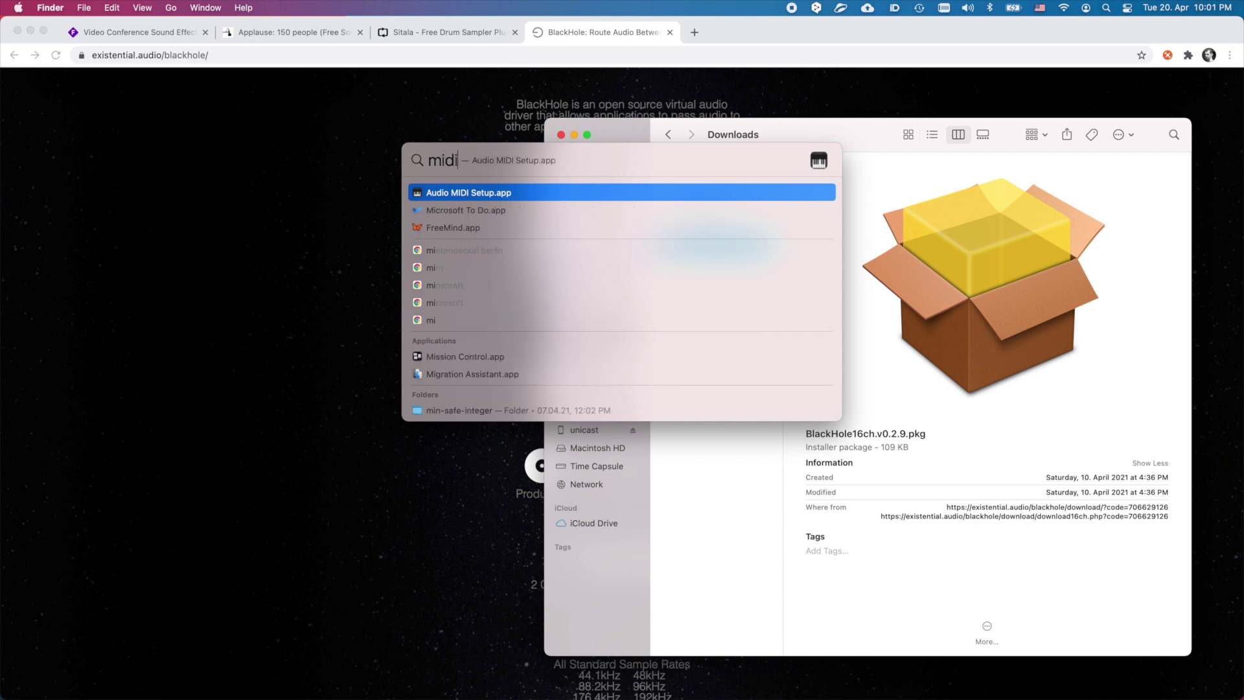
key("Return")
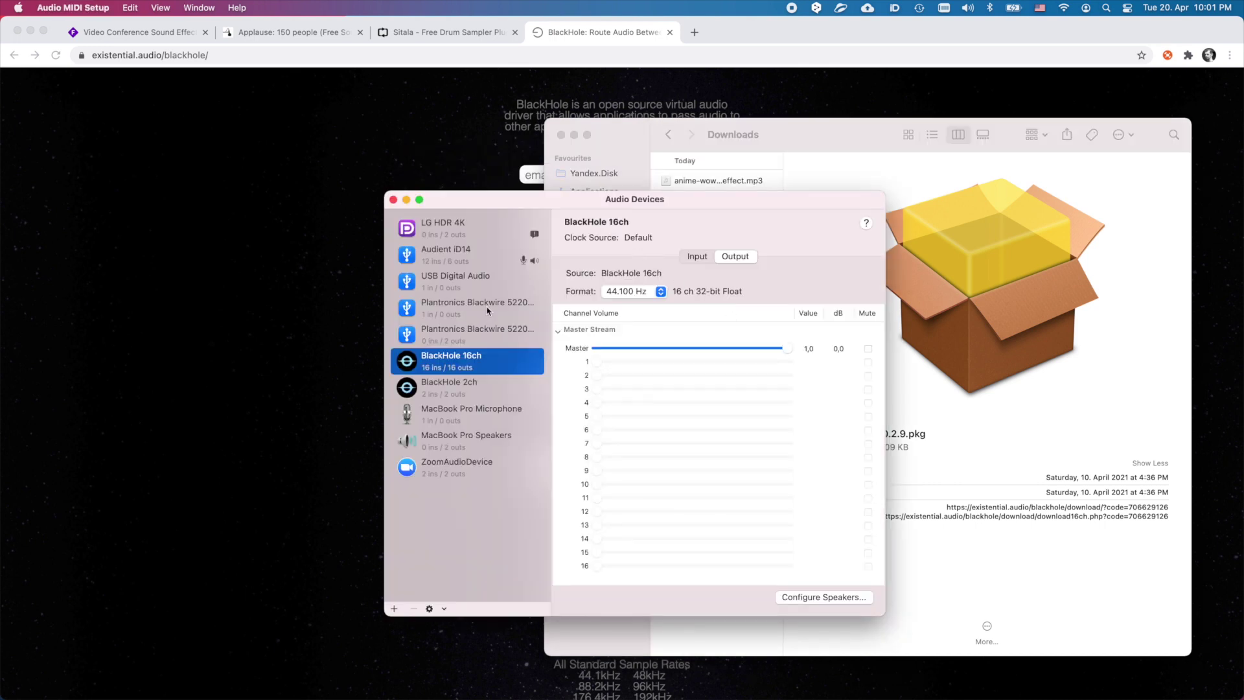
left_click(474, 397)
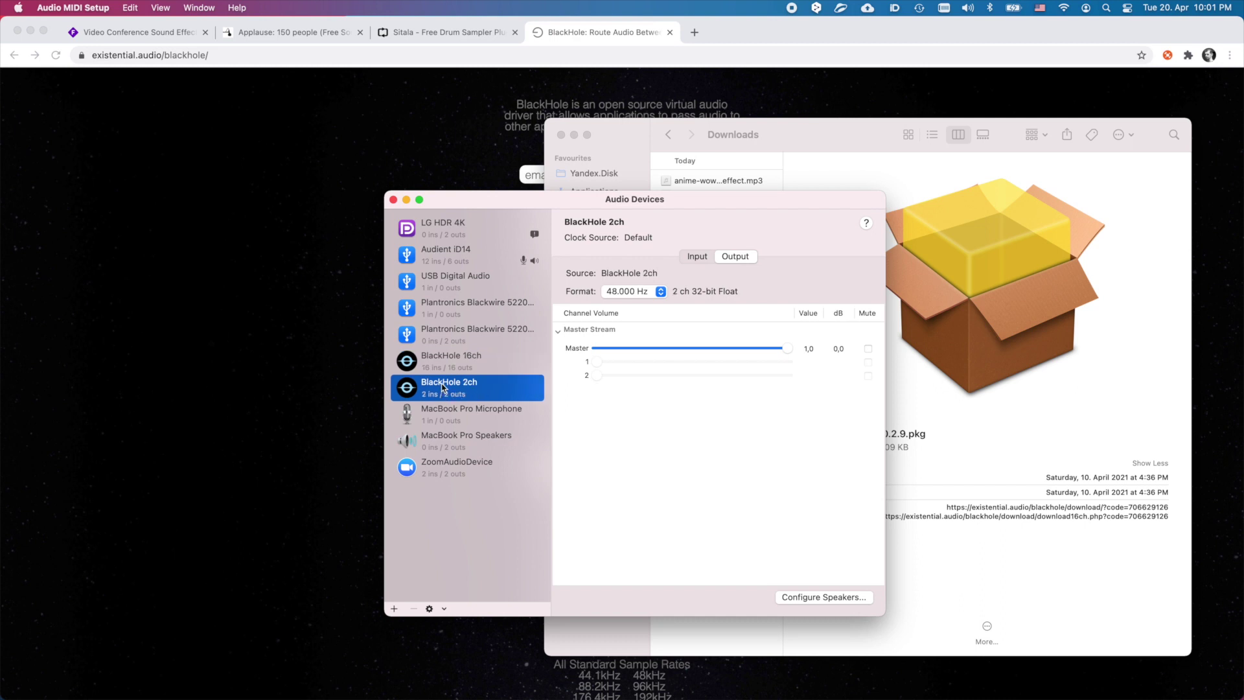
left_click(462, 368)
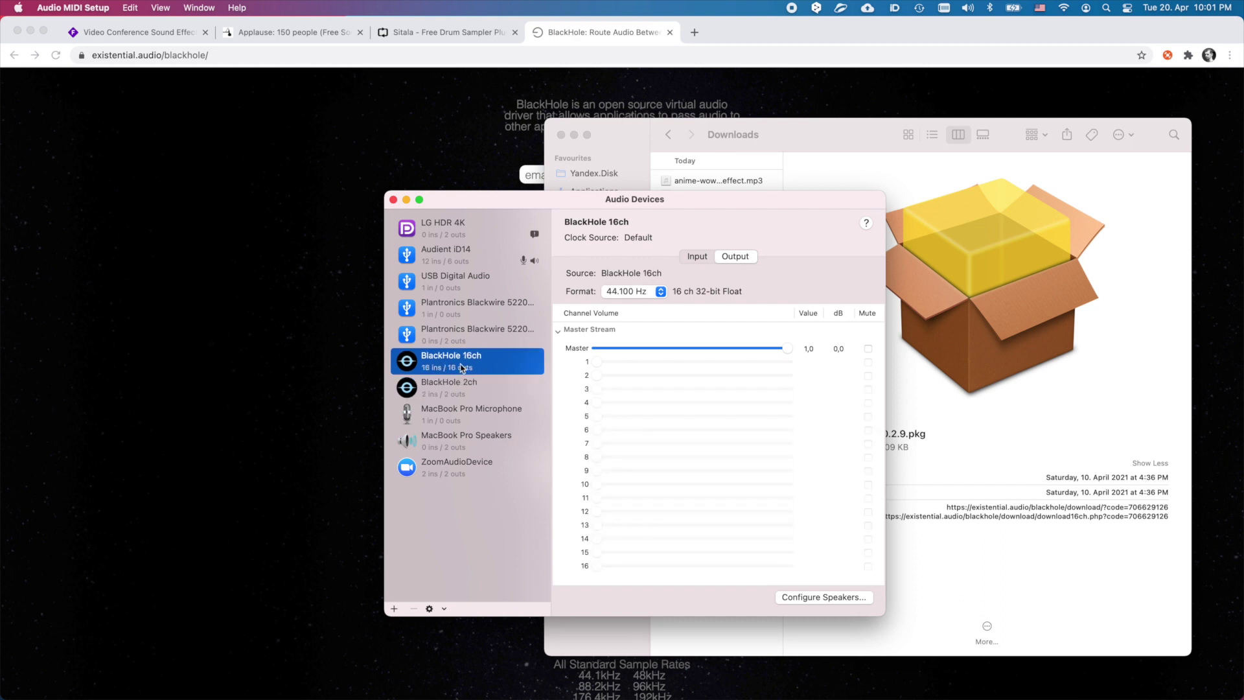
left_click(476, 393)
left_click(480, 367)
left_click(480, 389)
left_click(479, 367)
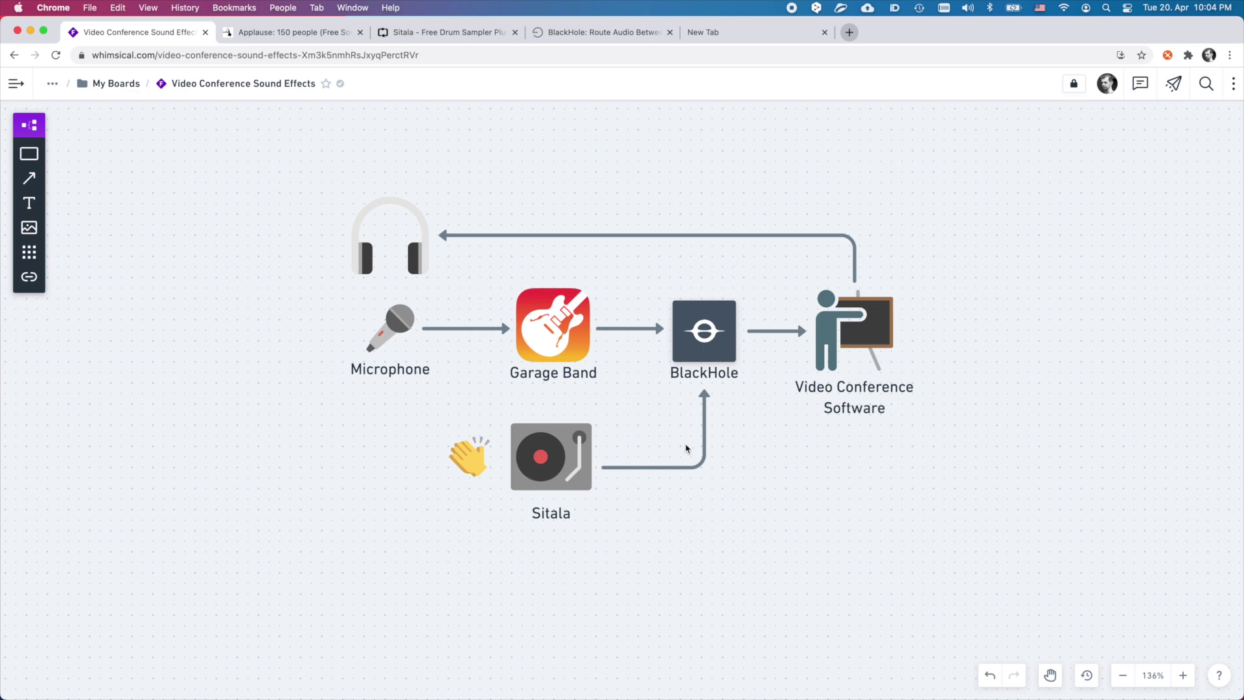
- Switch to the Sitala tab on decomposer.de and briefly highlight 'standalone' in the headline
left_click(454, 33)
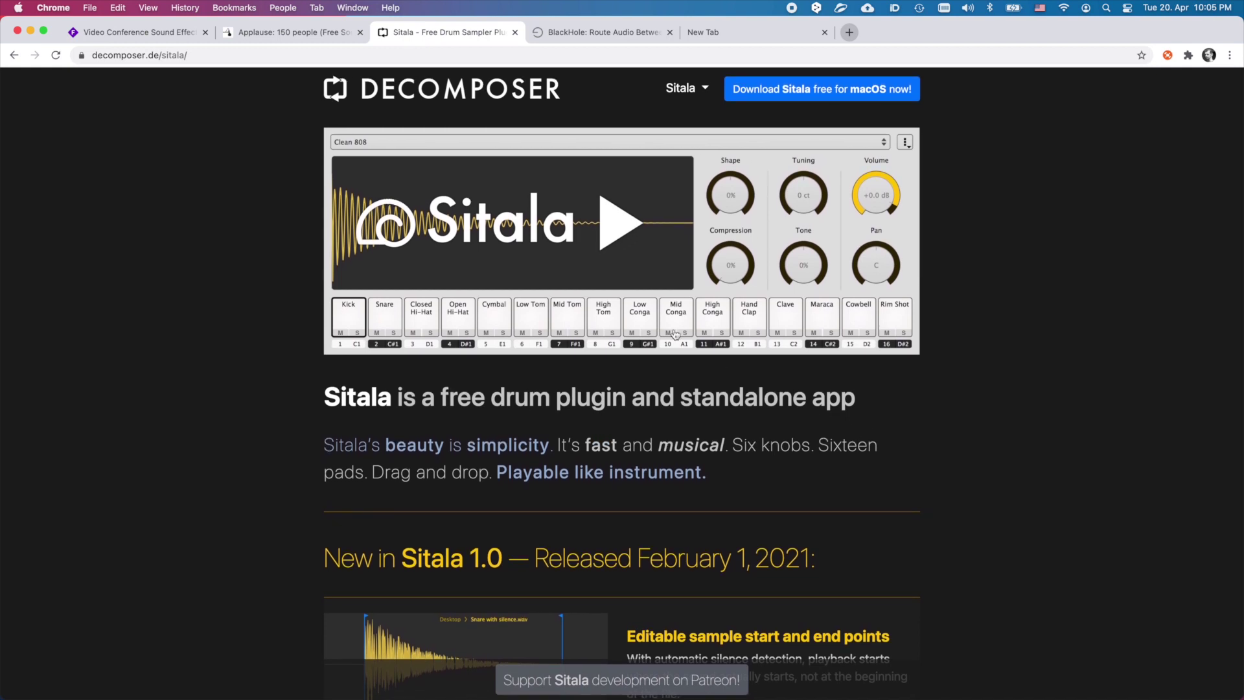
double_click(717, 398)
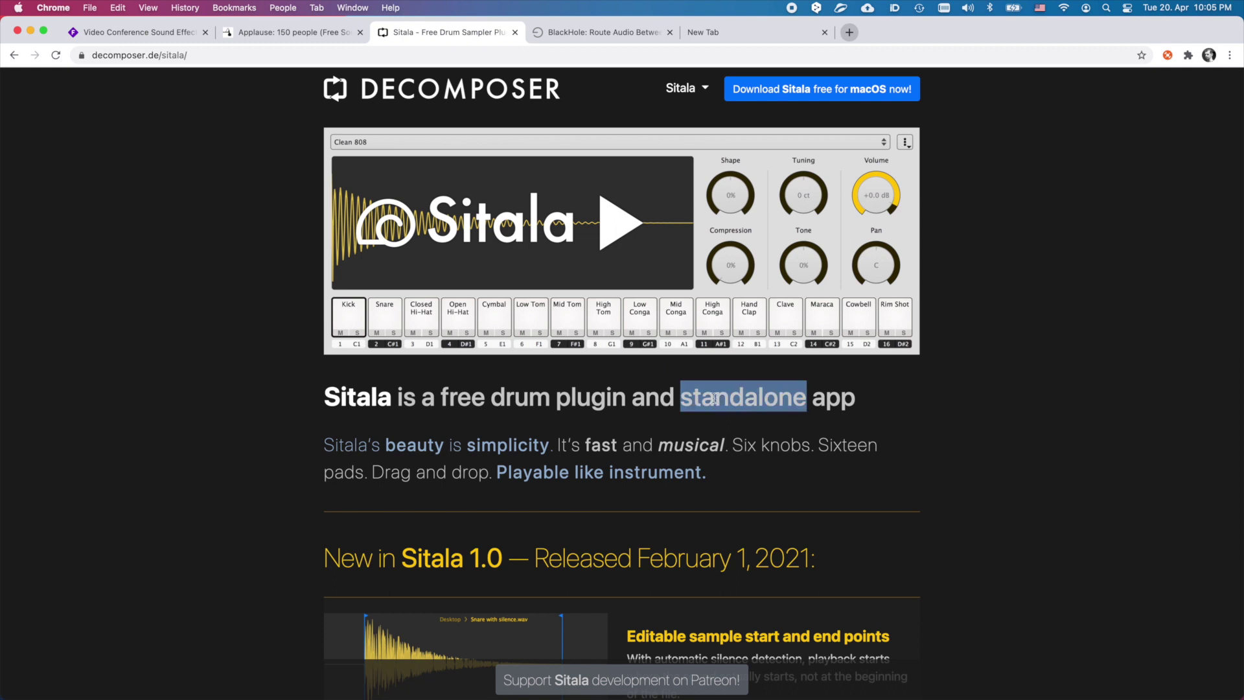
left_click(713, 398)
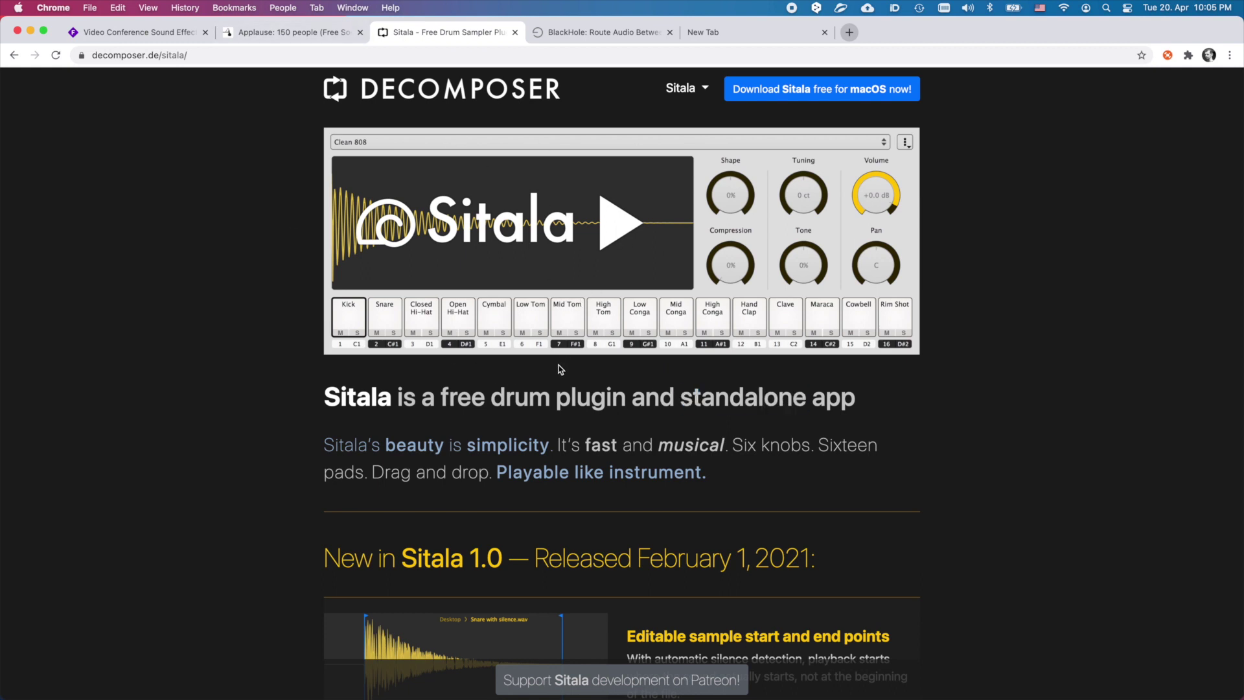
- Bring up the BigSoundBank 'Applause: 150 people' tab
left_click(300, 30)
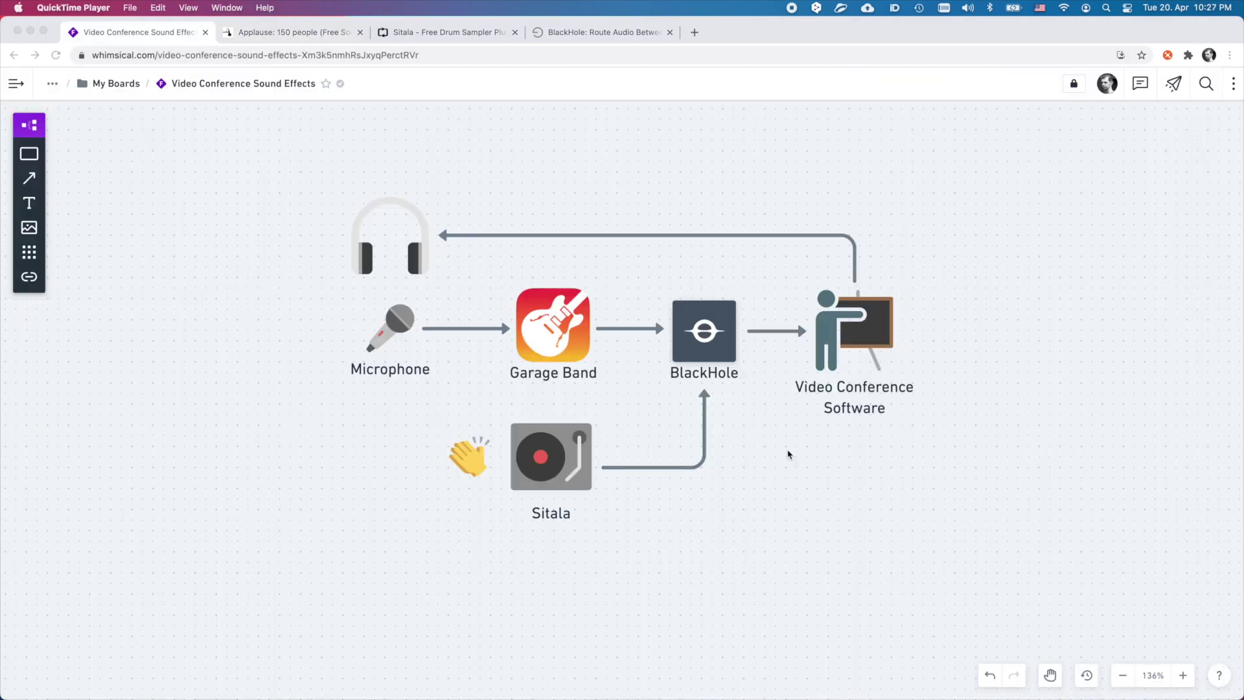
- Launch Sitala from Spotlight and reposition its window
key("super+space")
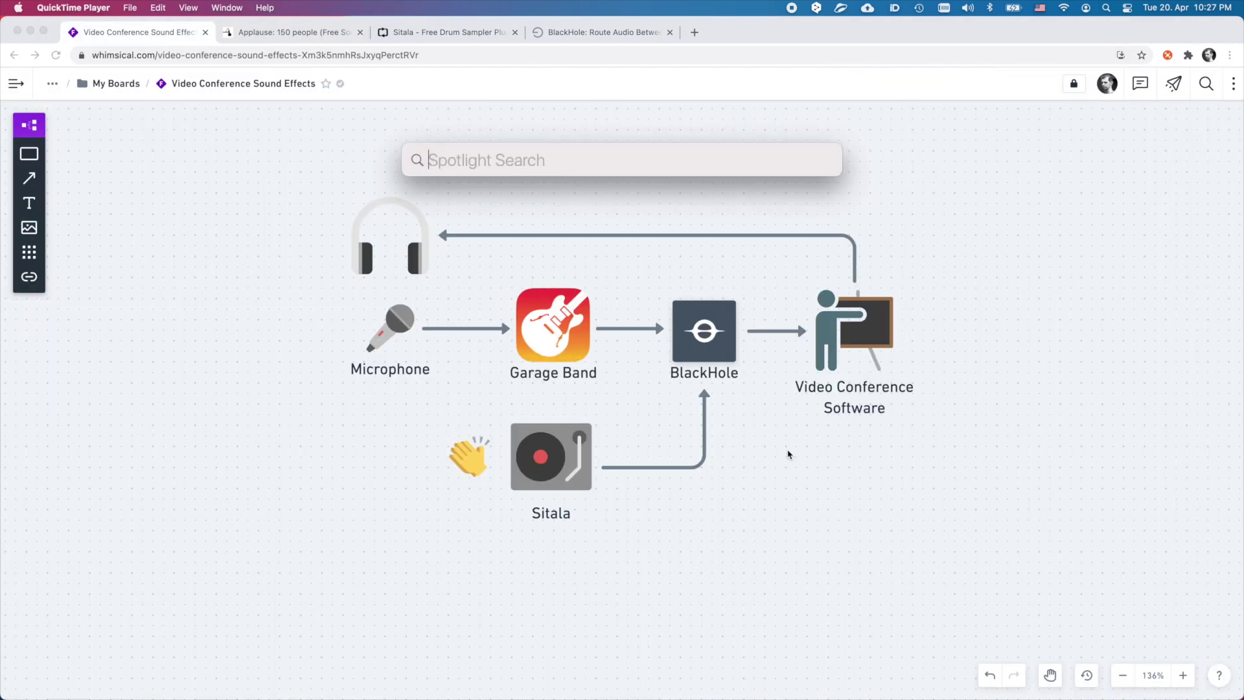
type("si")
key("Return")
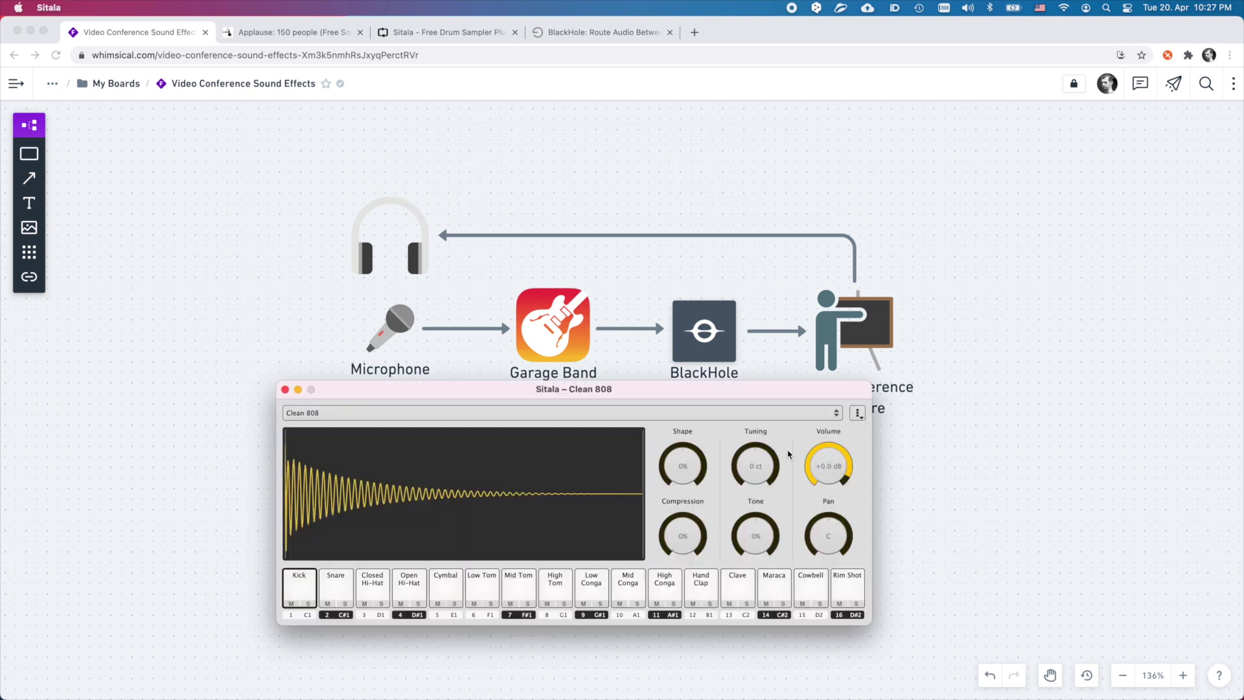
left_click_drag(538, 390, 521, 346)
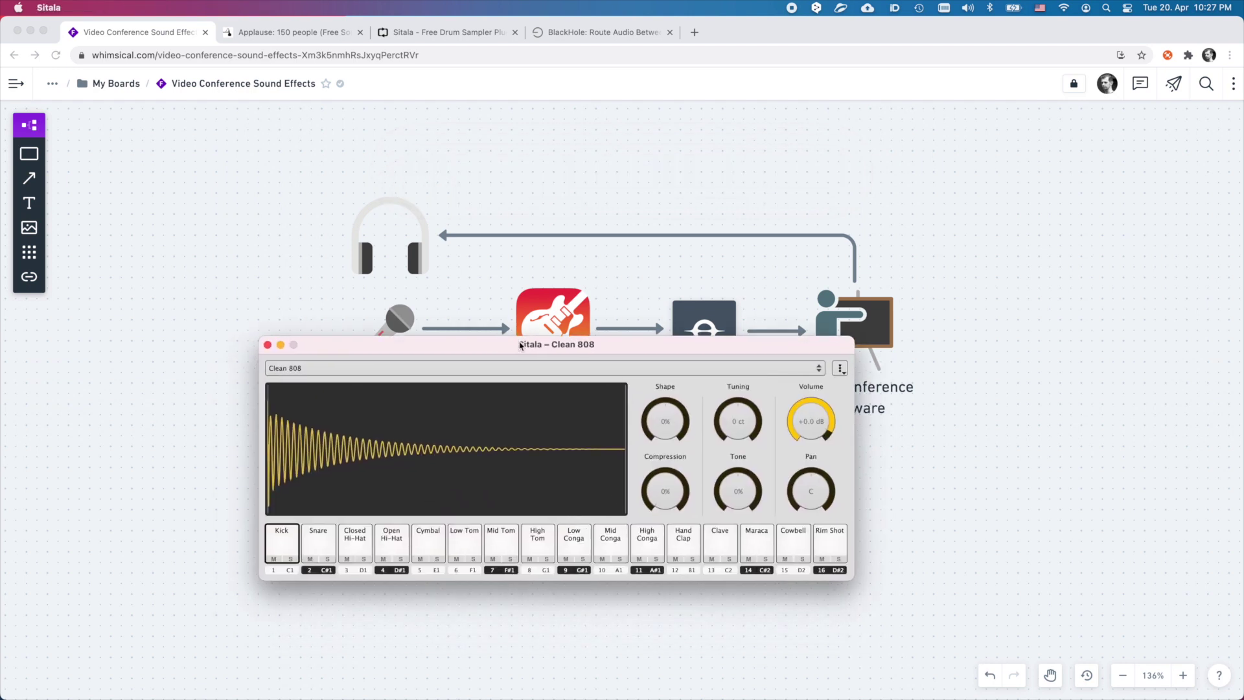
- Audition the Clean 808 pads (kick, snare, hi-hats, cymbal, toms) and open the kit presets list
left_click(324, 545)
left_click(367, 544)
left_click(388, 544)
left_click(285, 545)
left_click(320, 544)
left_click(364, 543)
left_click(392, 543)
left_click(430, 543)
left_click(466, 541)
left_click(501, 540)
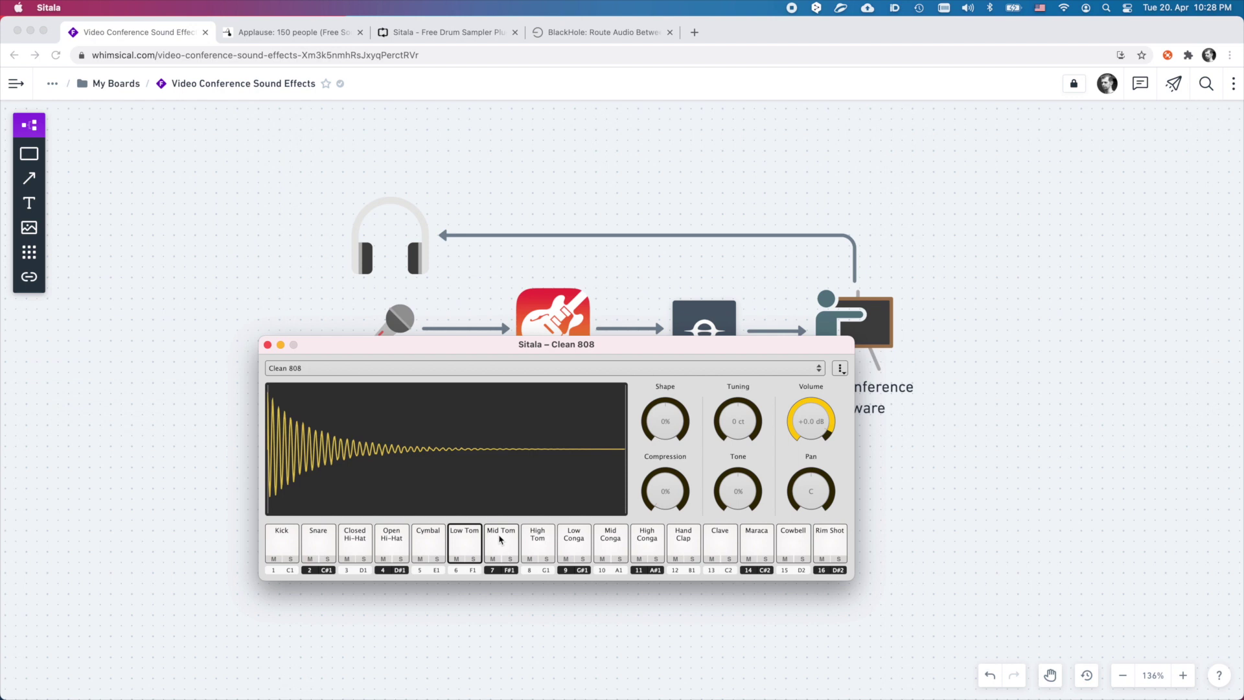
left_click(282, 541)
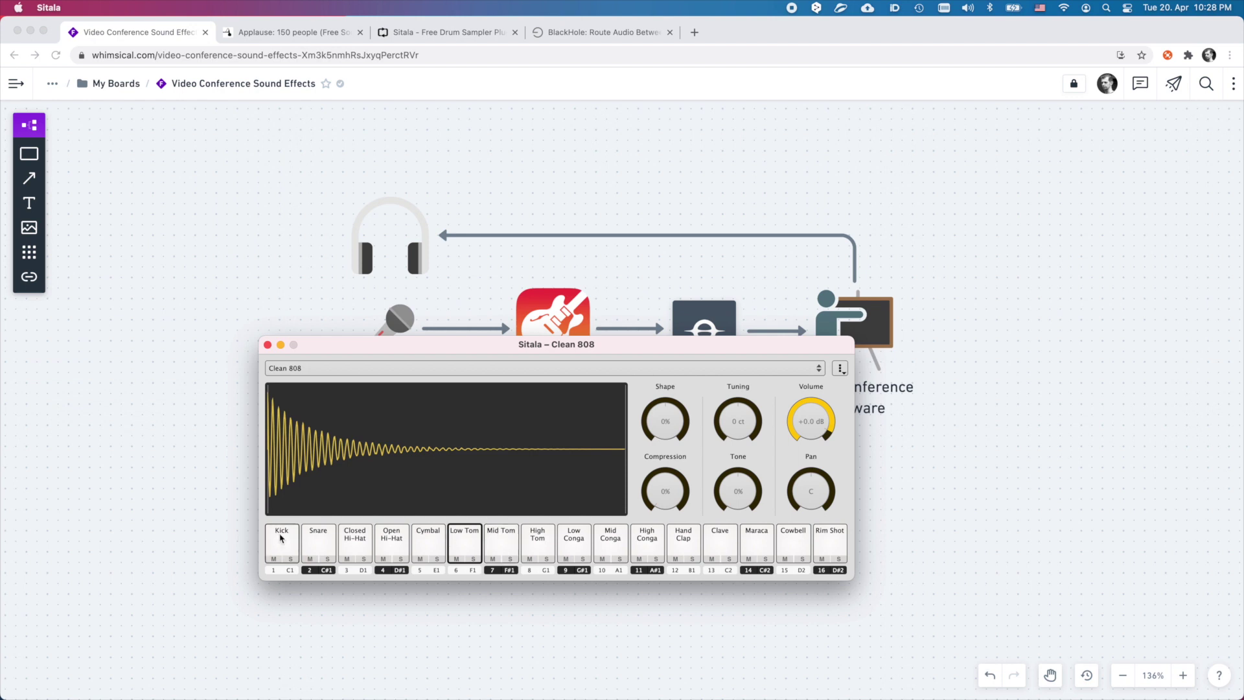
left_click(323, 374)
- Start a new kit, load the CRWDApls applause WAV onto pad 1 unsliced, and trim its end
left_click(328, 382)
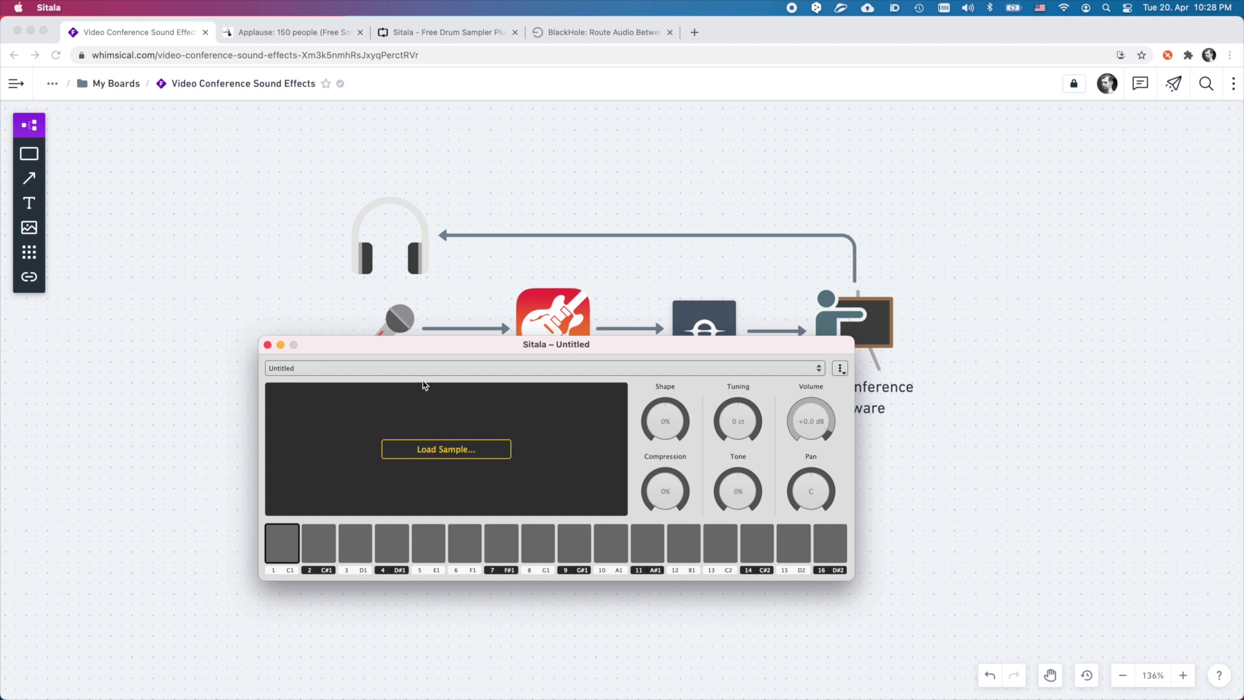
left_click(480, 447)
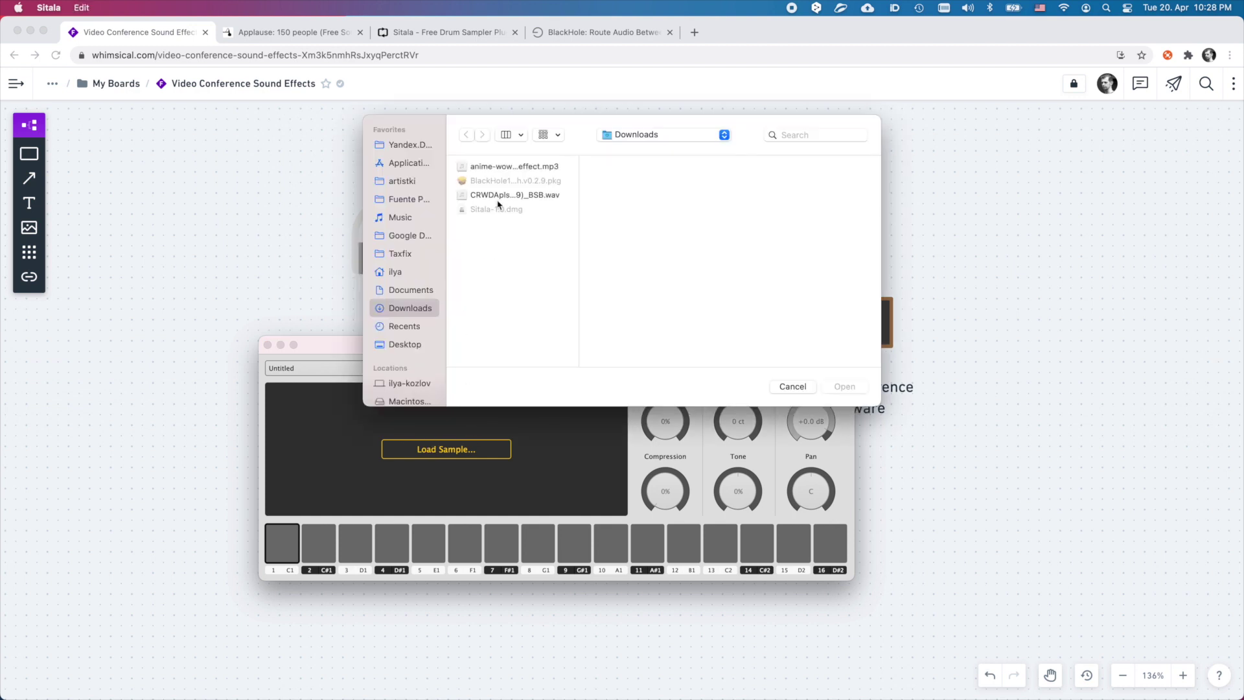
left_click(499, 195)
left_click(846, 387)
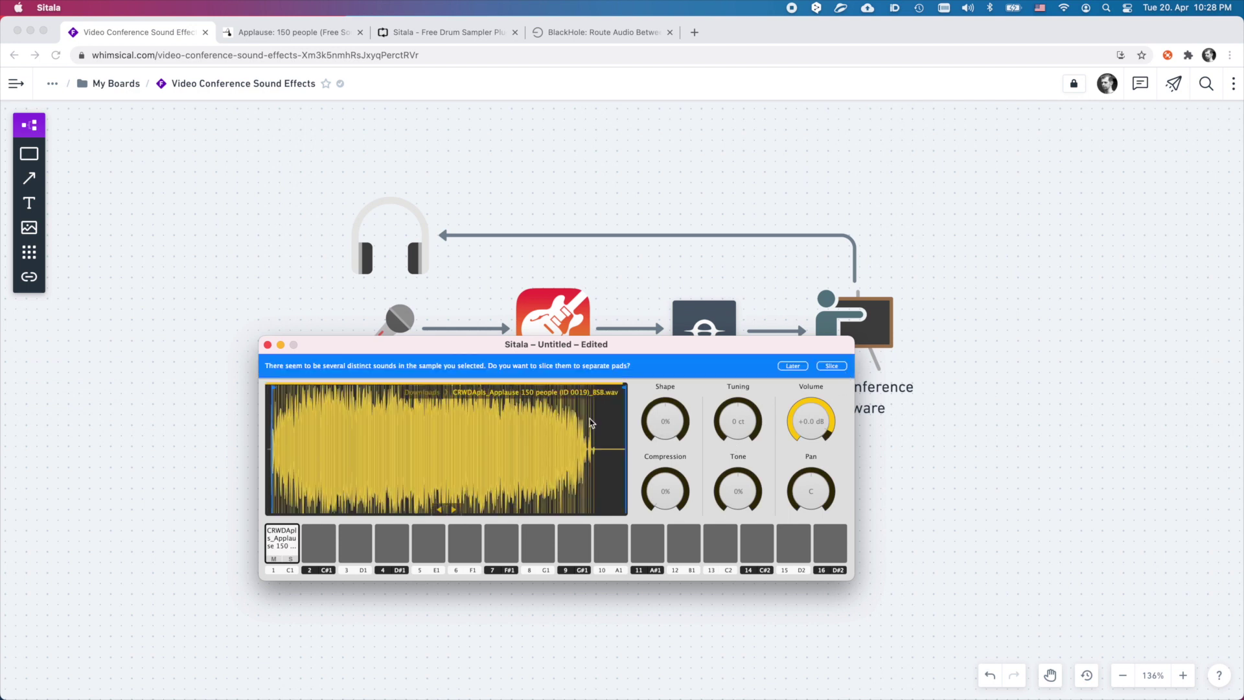
left_click(793, 366)
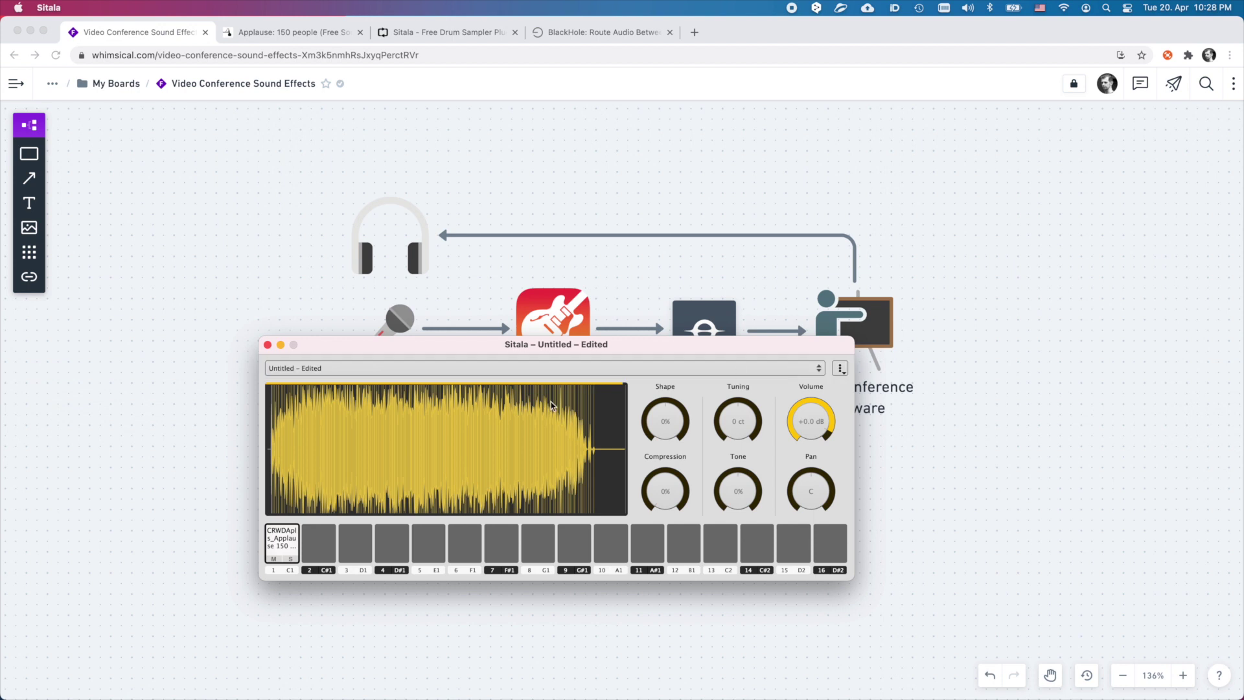
left_click_drag(622, 454, 509, 457)
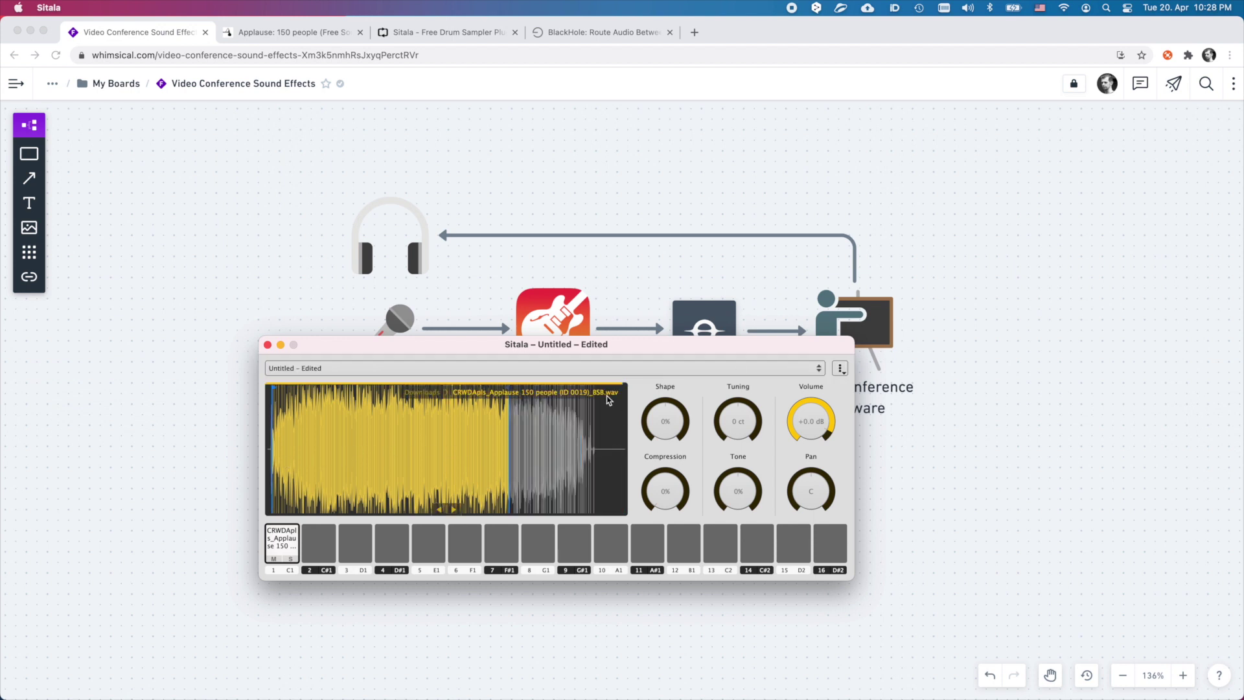
left_click_drag(509, 457, 379, 456)
- Set Sitala's audio output device to BlackHole 2ch in its Audio/MIDI Settings
left_click(841, 370)
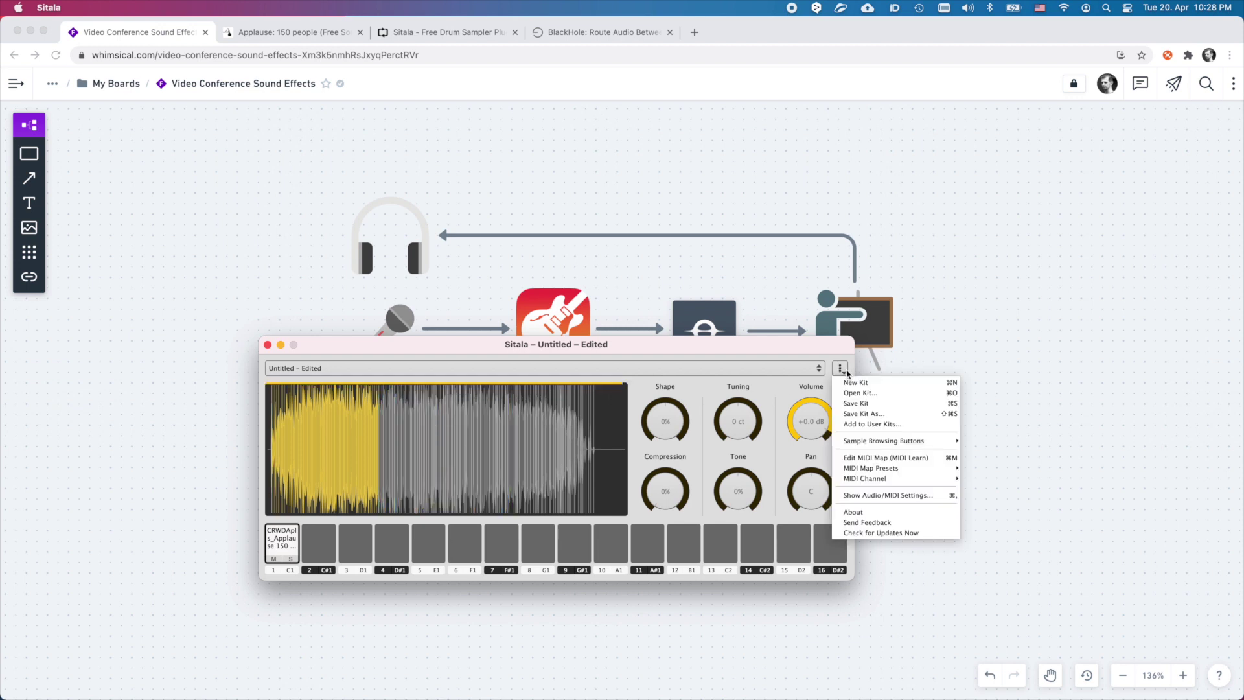
left_click(856, 498)
left_click(571, 306)
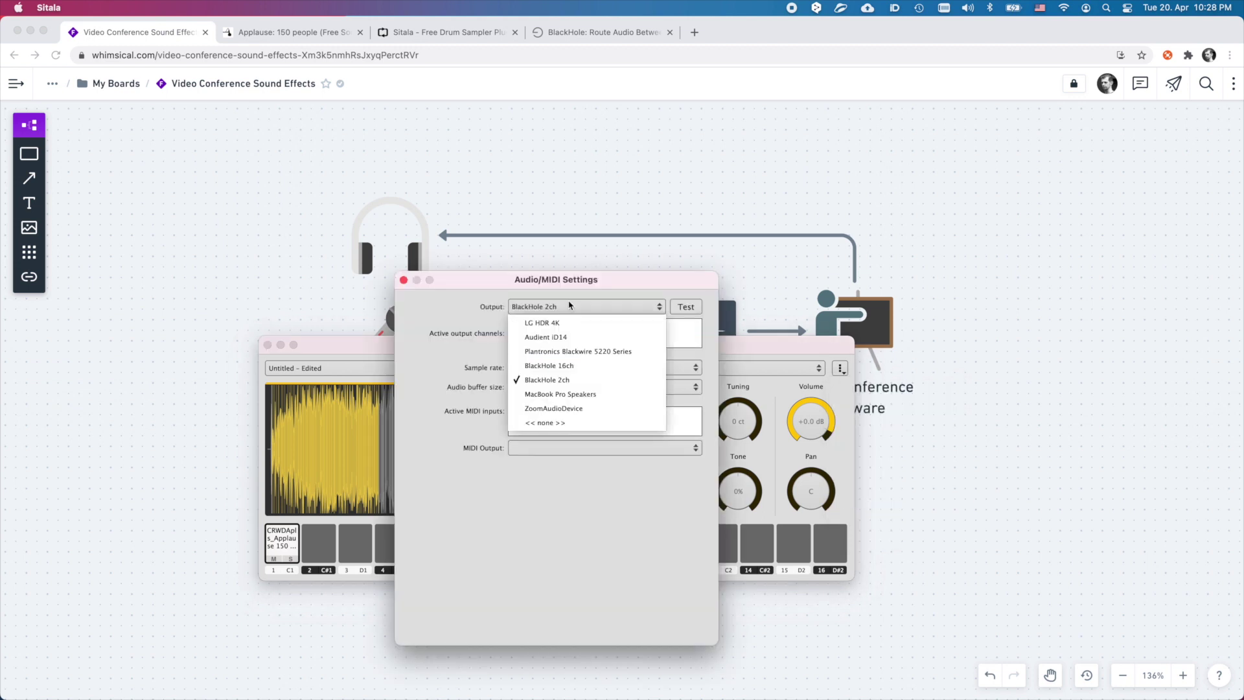
left_click(554, 378)
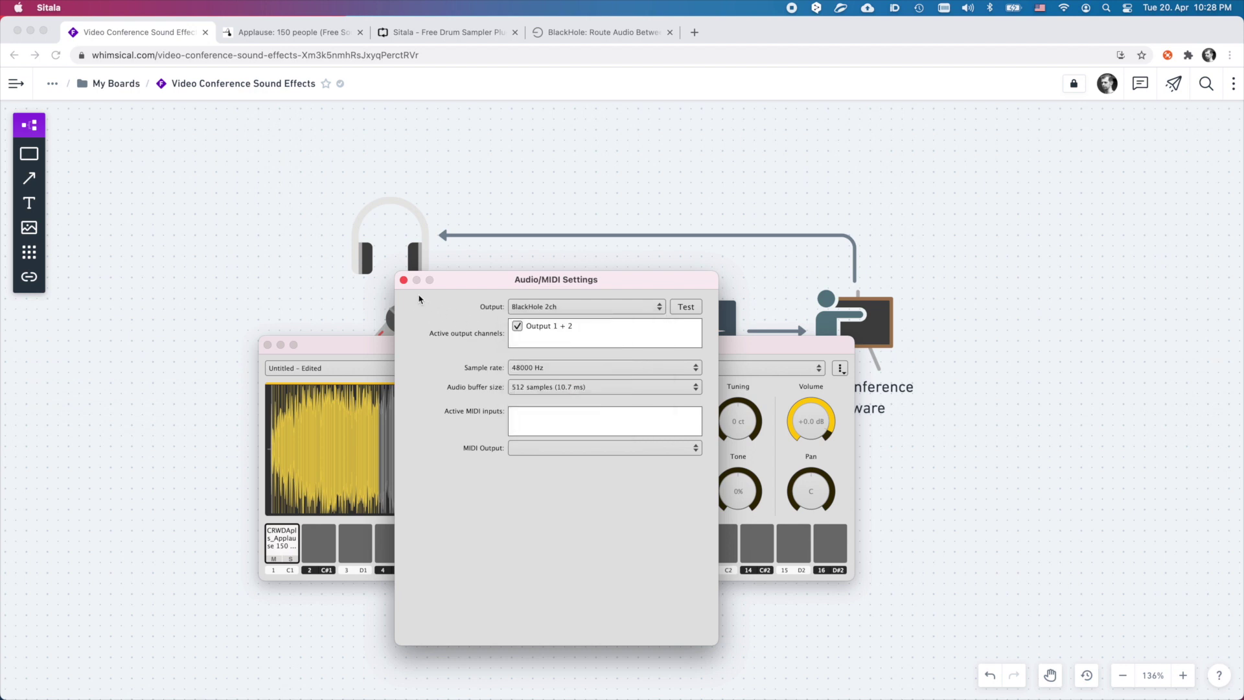
left_click(403, 279)
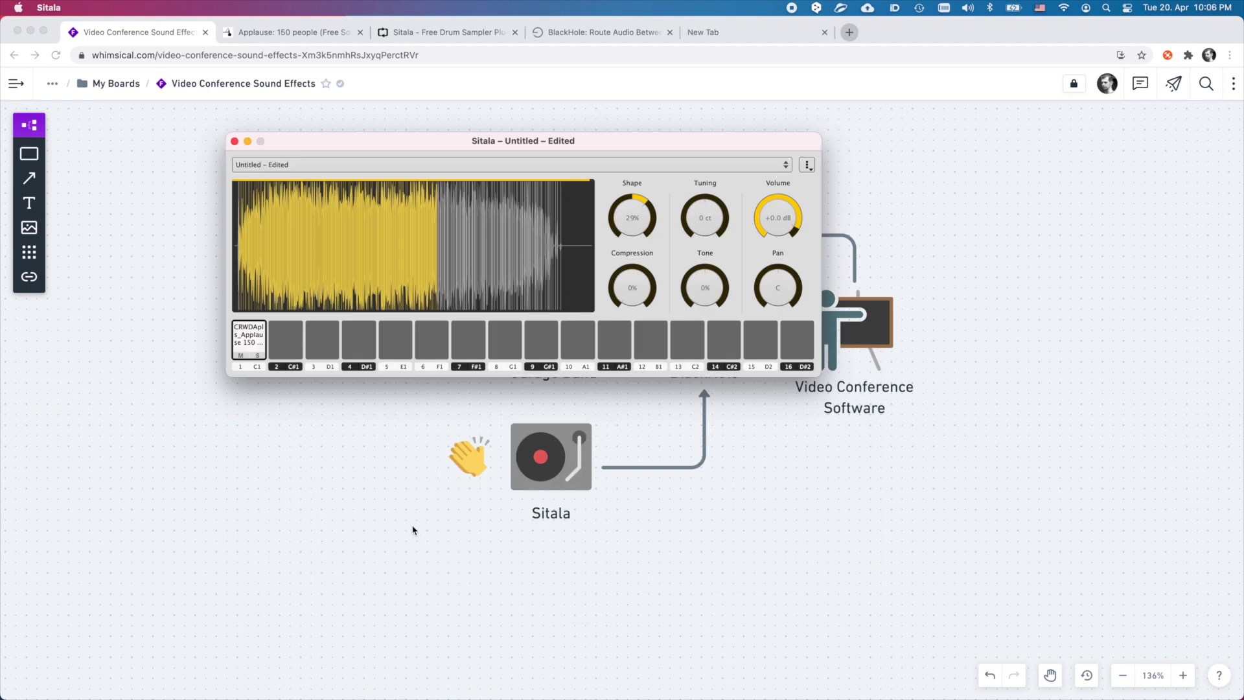
- Launch GarageBand and create an empty project with one audio track, keeping the Plantronics headset input
key("super+space")
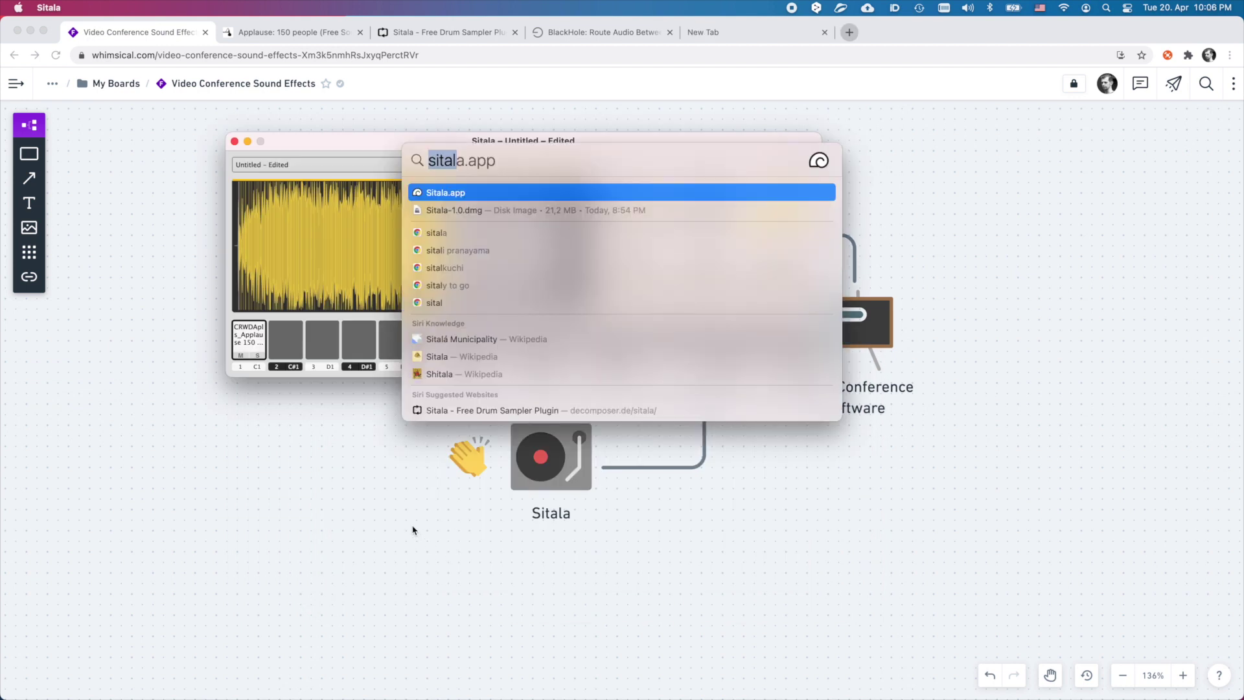
type("ga")
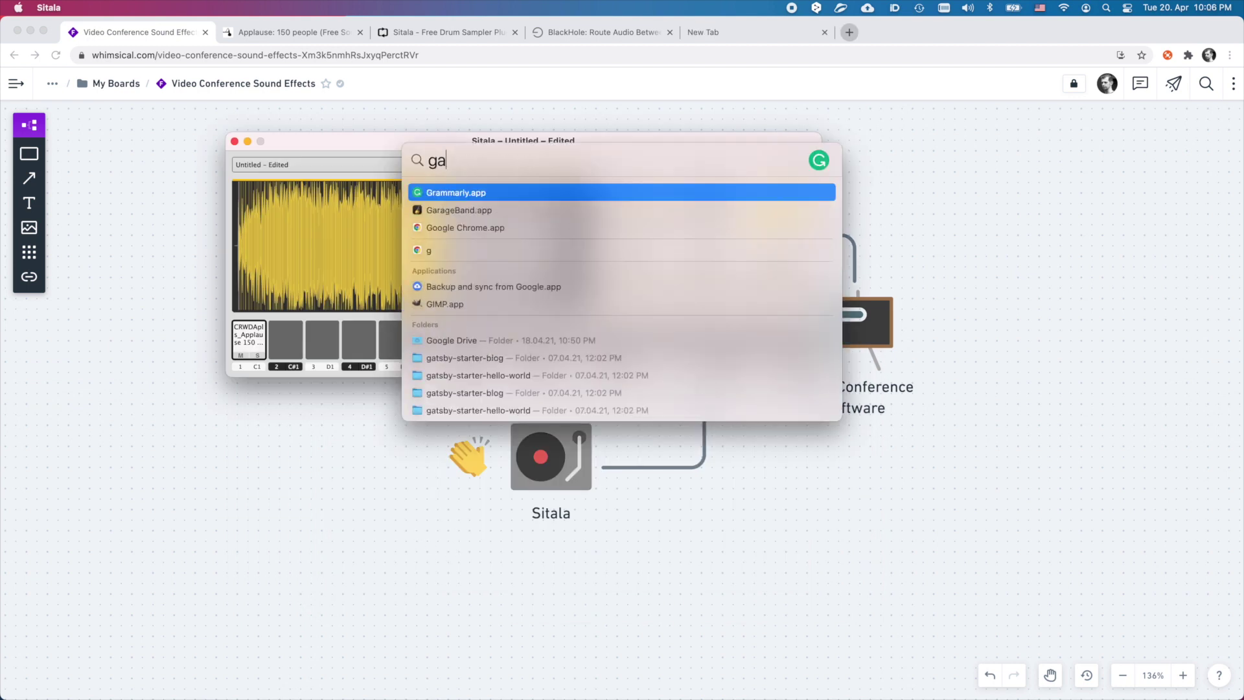
key("Return")
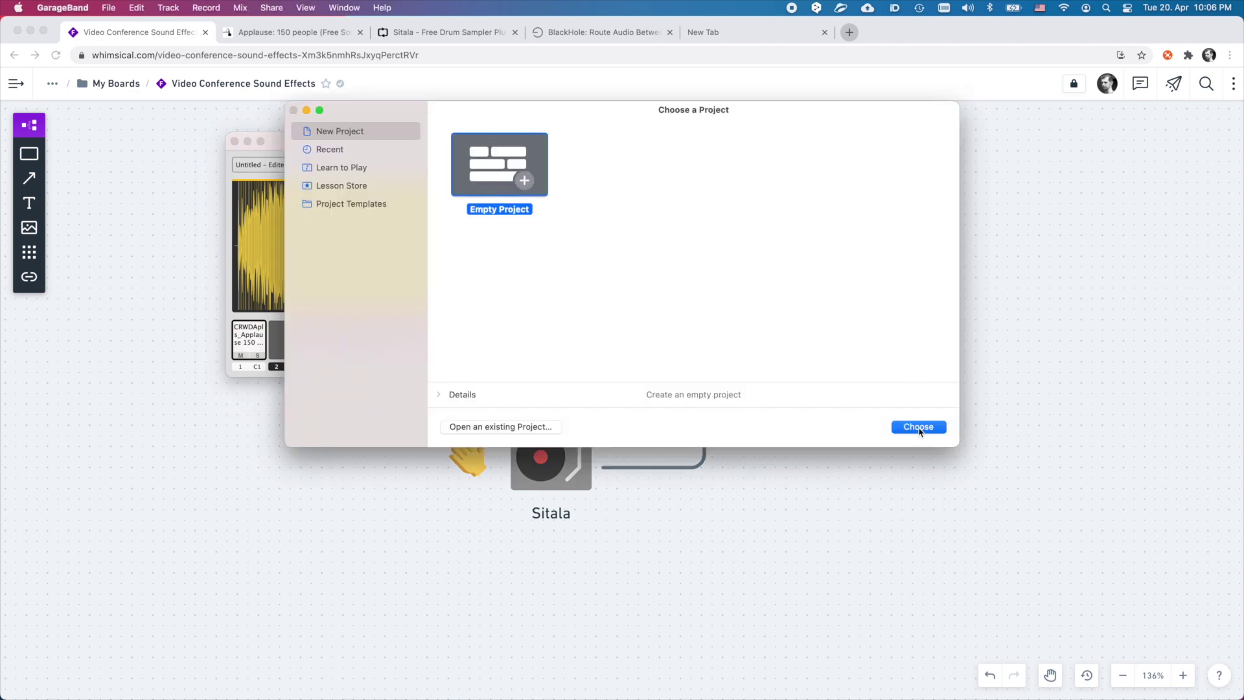
left_click(918, 427)
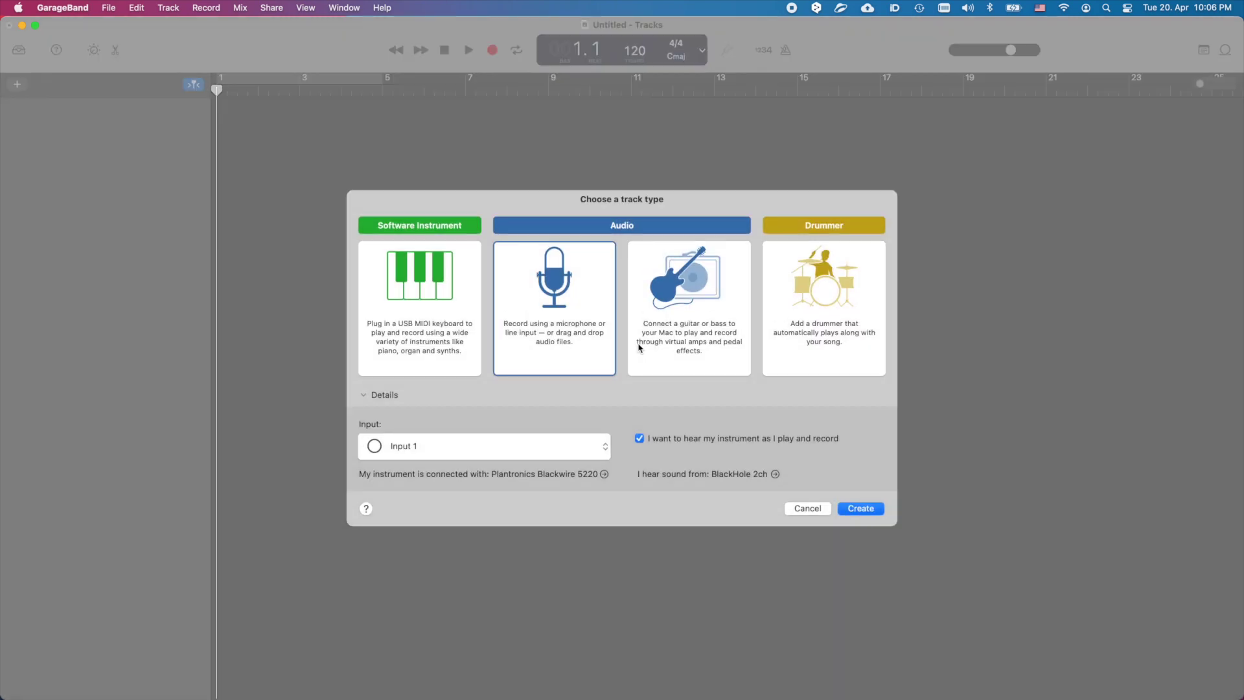
left_click(550, 480)
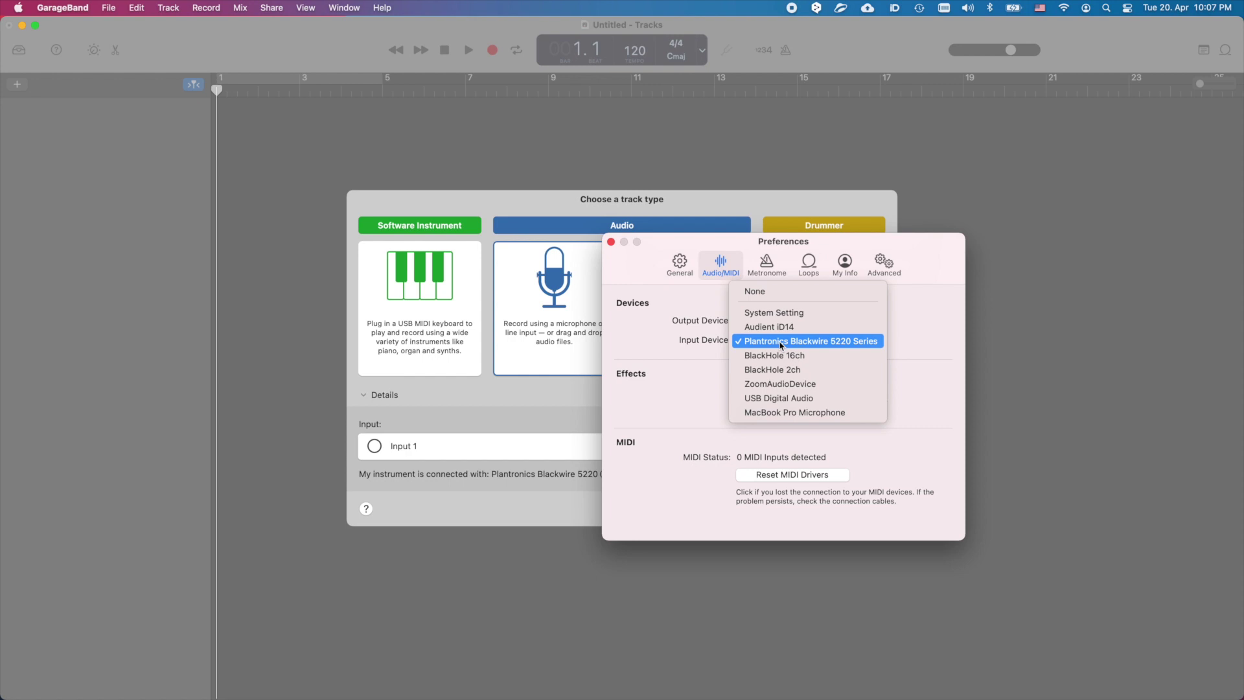
left_click(780, 342)
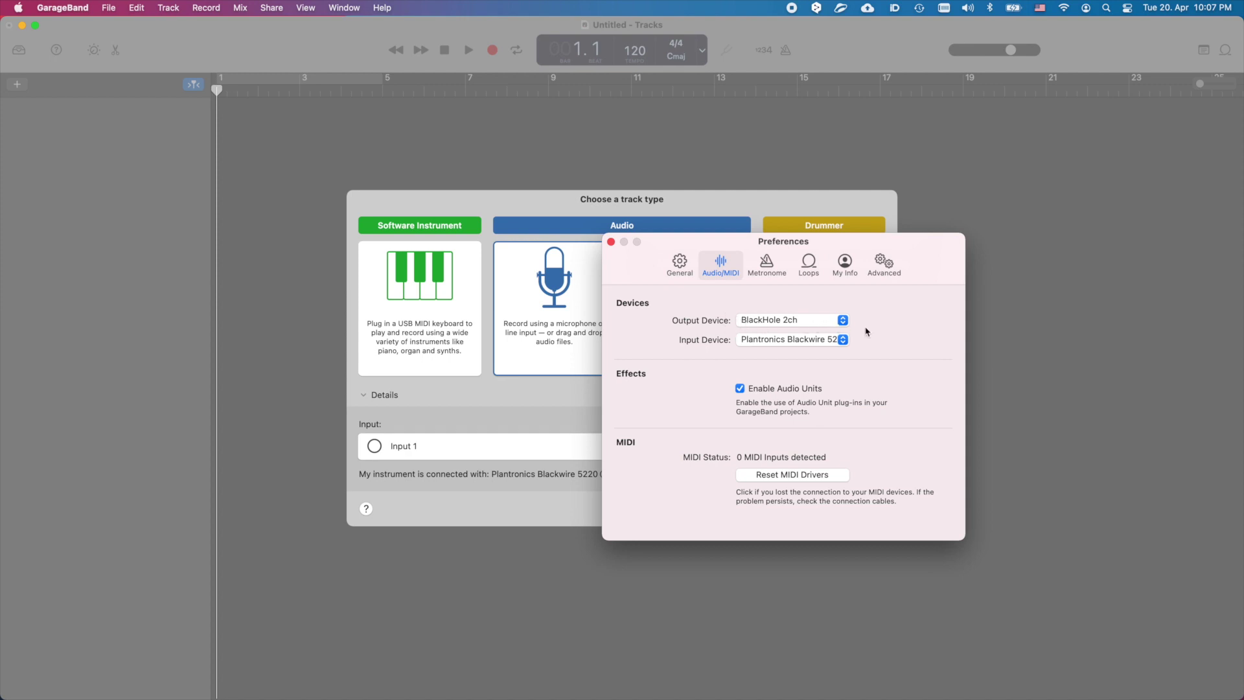
left_click(611, 242)
left_click(861, 516)
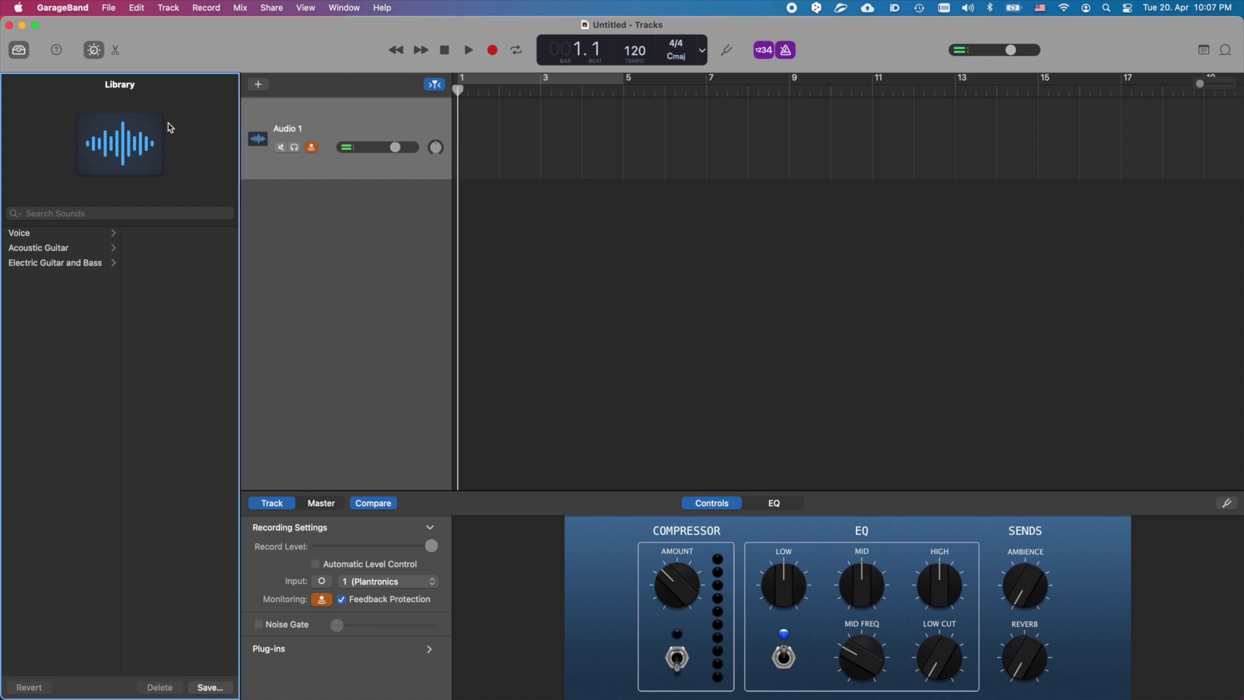
- Hide GarageBand and open meet.google.com in a new Chrome tab
left_click(22, 26)
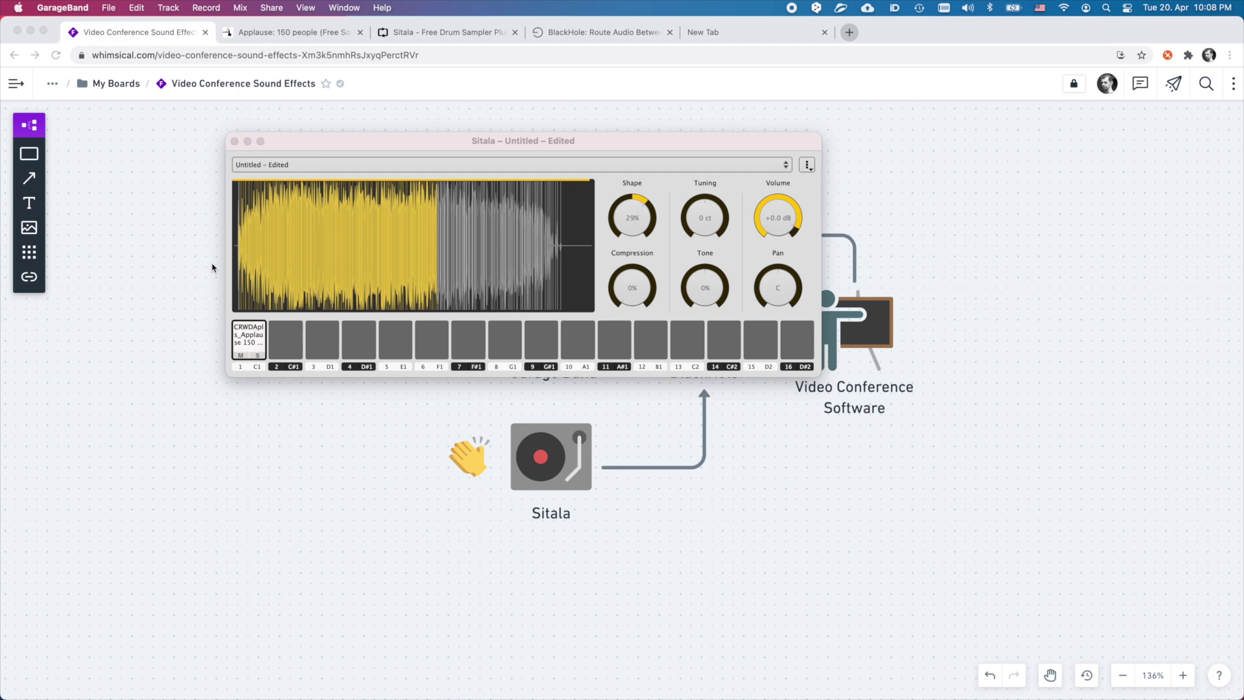
left_click(156, 41)
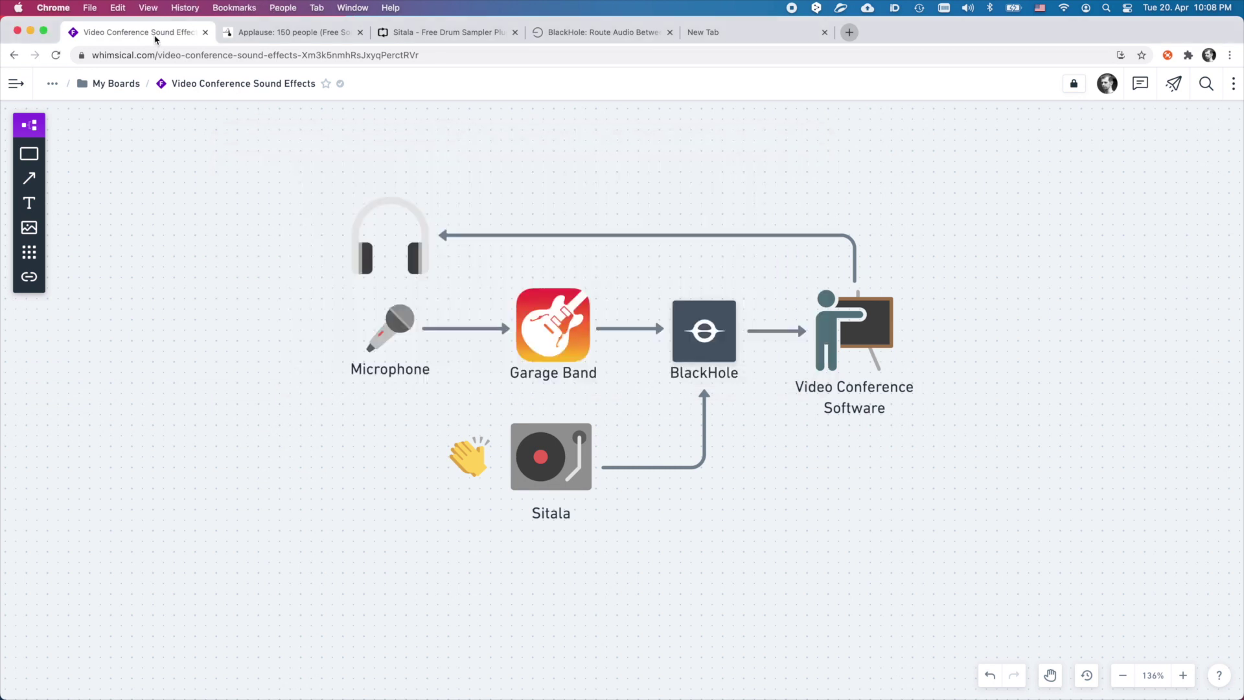
key("super+t")
type("meet.google.com")
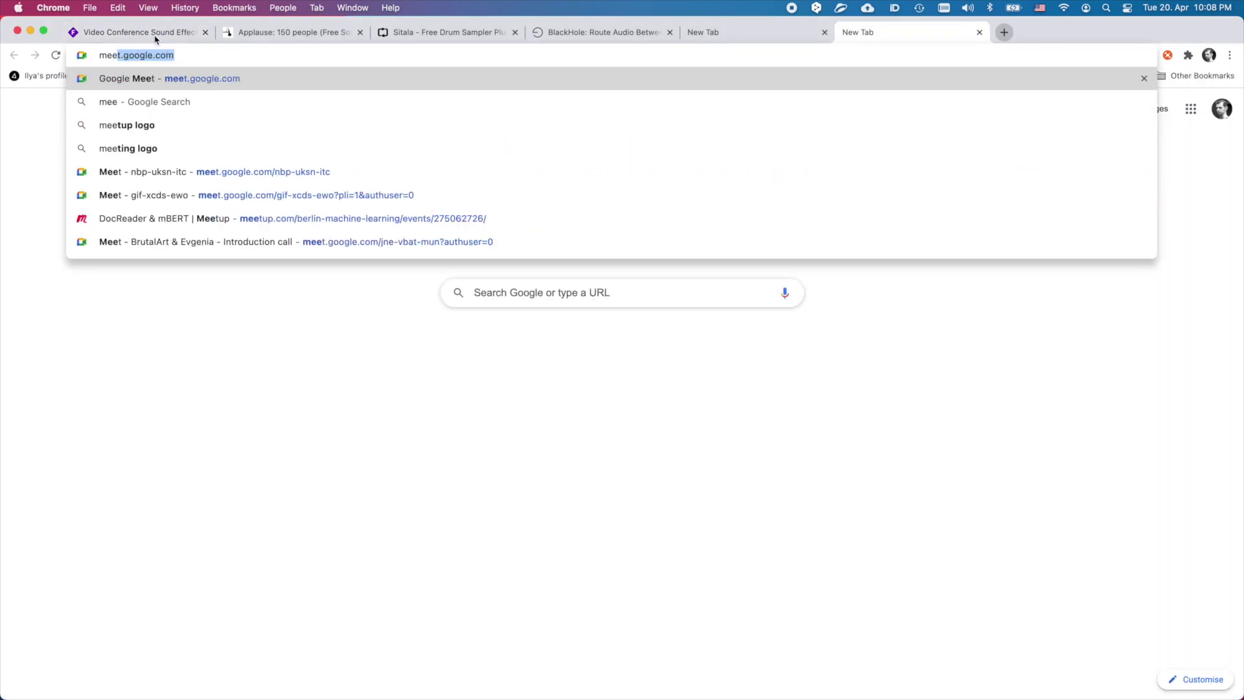
key("Return")
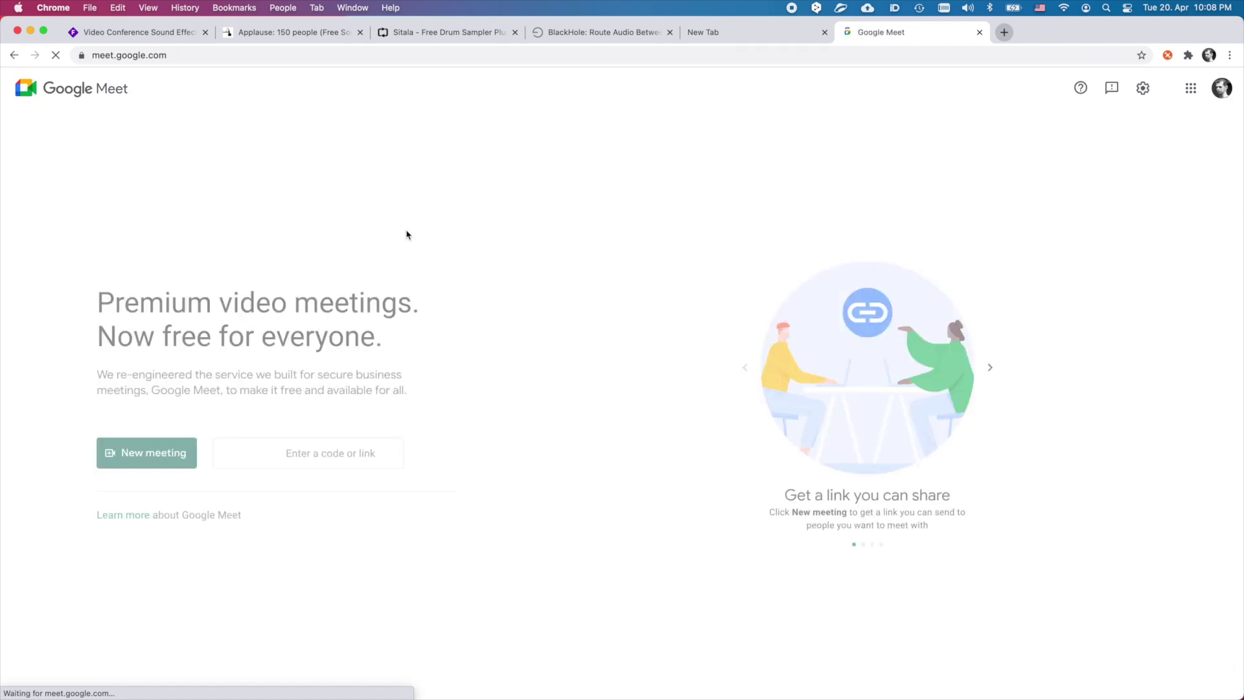
- Start an instant meeting and set its microphone to BlackHole 2ch
left_click(130, 452)
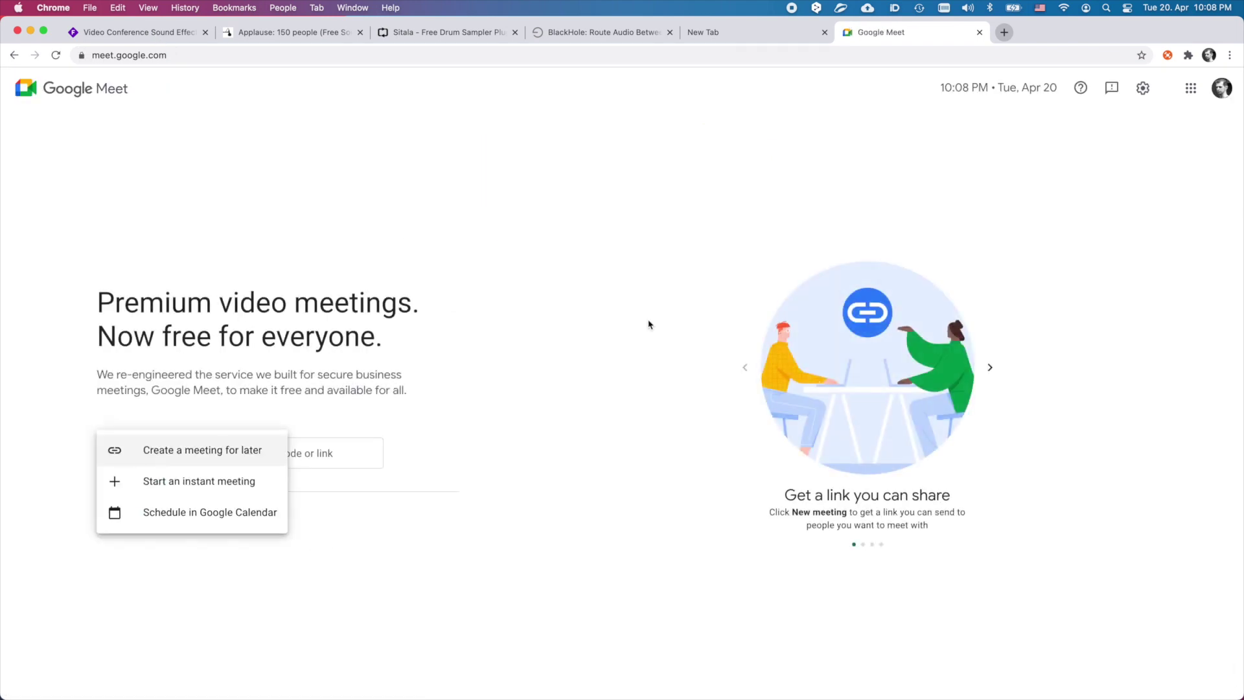
left_click(189, 486)
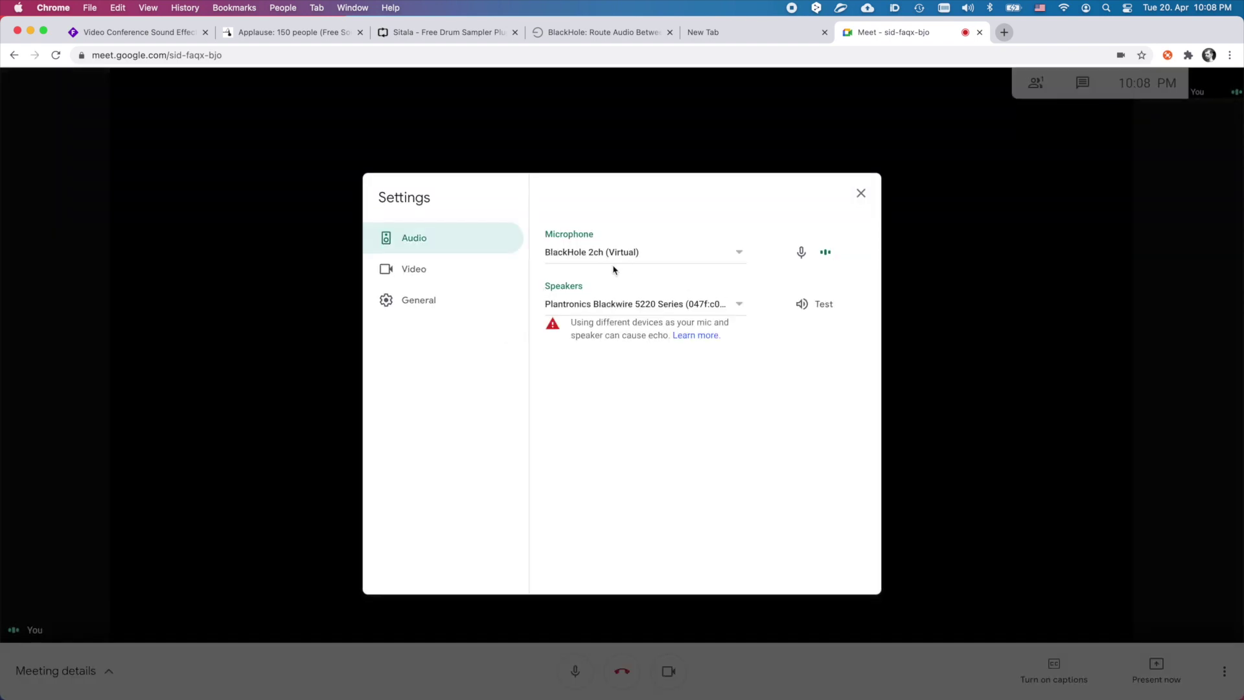
left_click(562, 260)
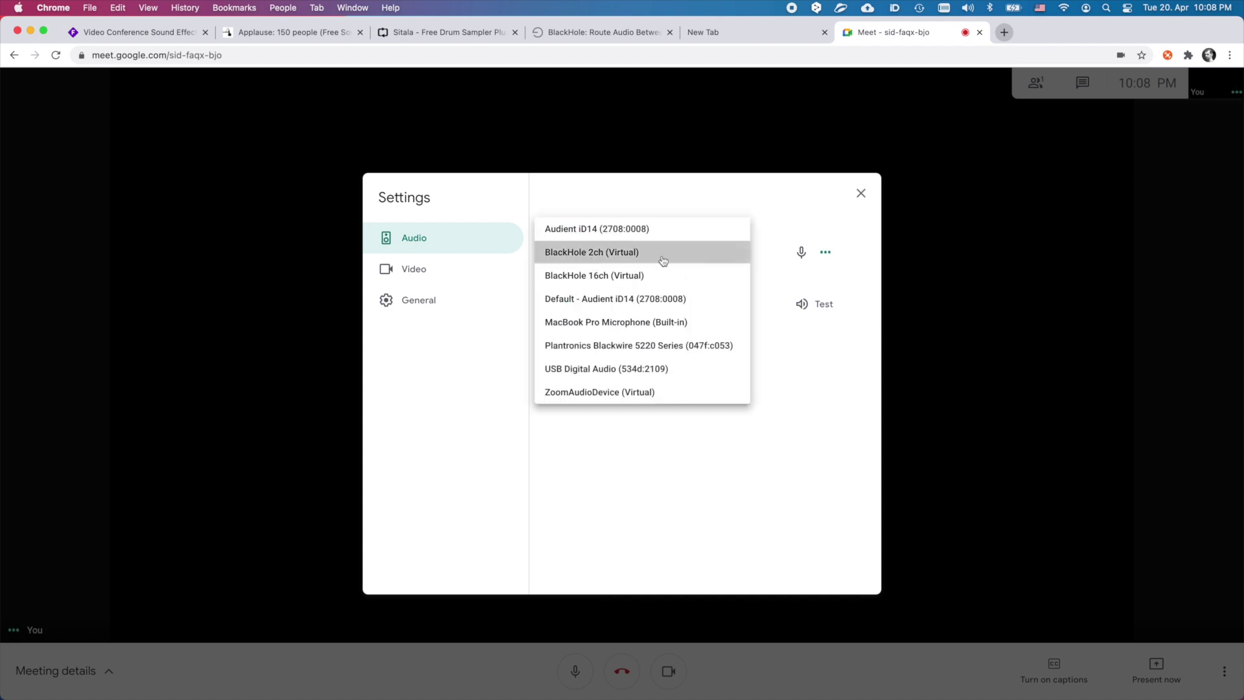
left_click(663, 260)
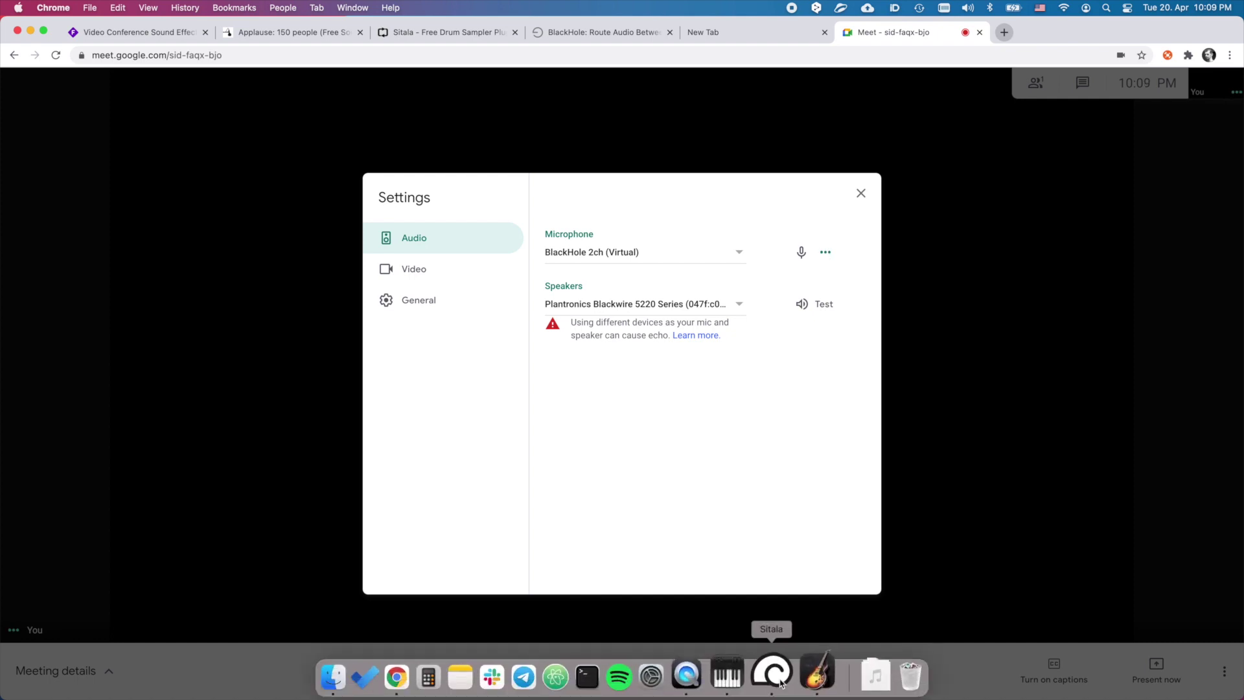
- Bring Sitala forward beside the Meet settings and trigger the applause on pad 1 through BlackHole 2ch
left_click(776, 687)
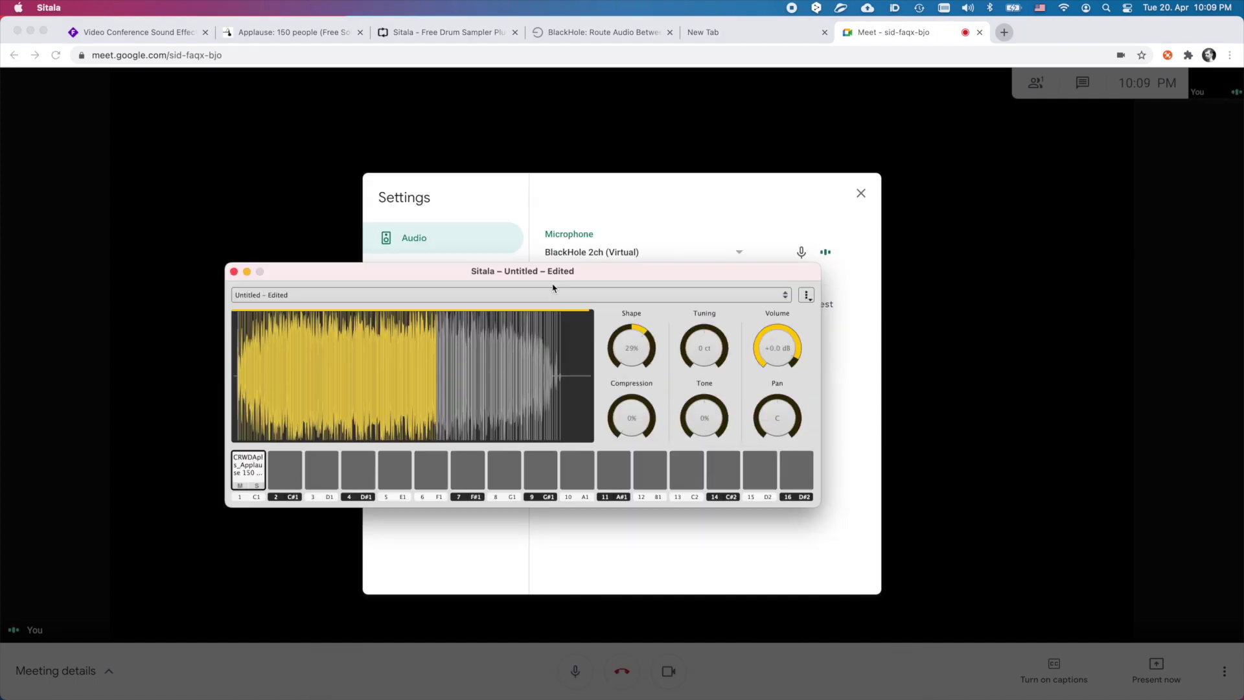
left_click_drag(376, 208, 427, 456)
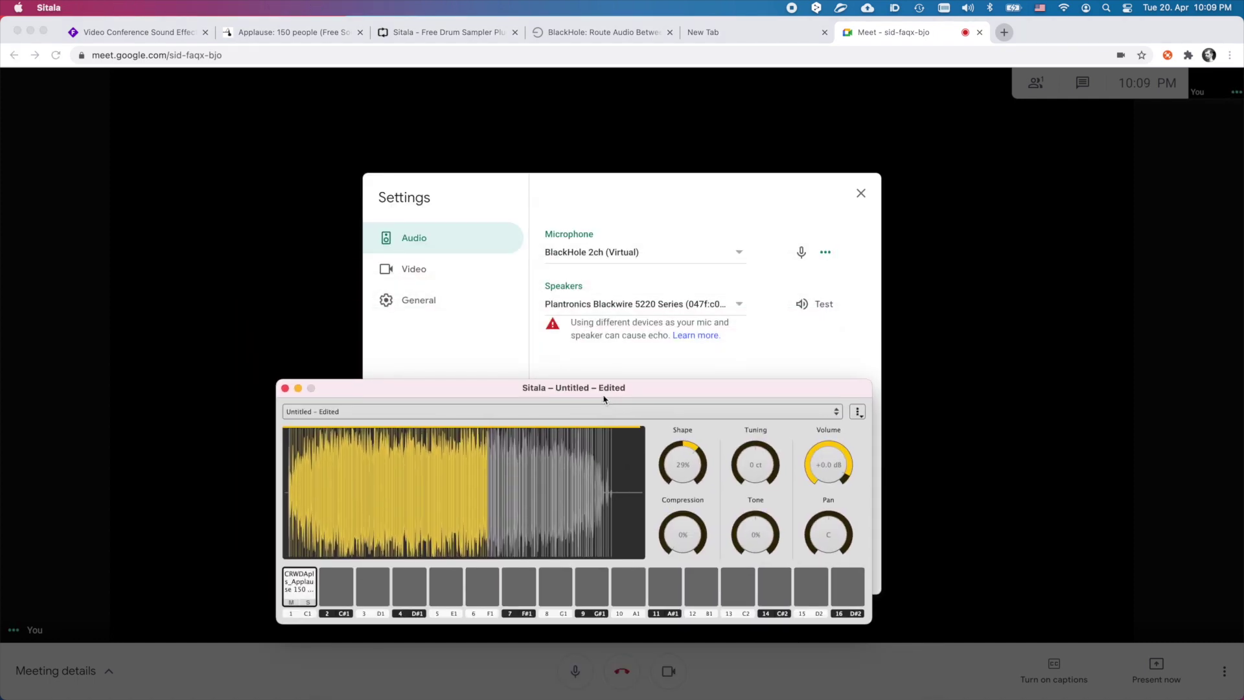
left_click(303, 589)
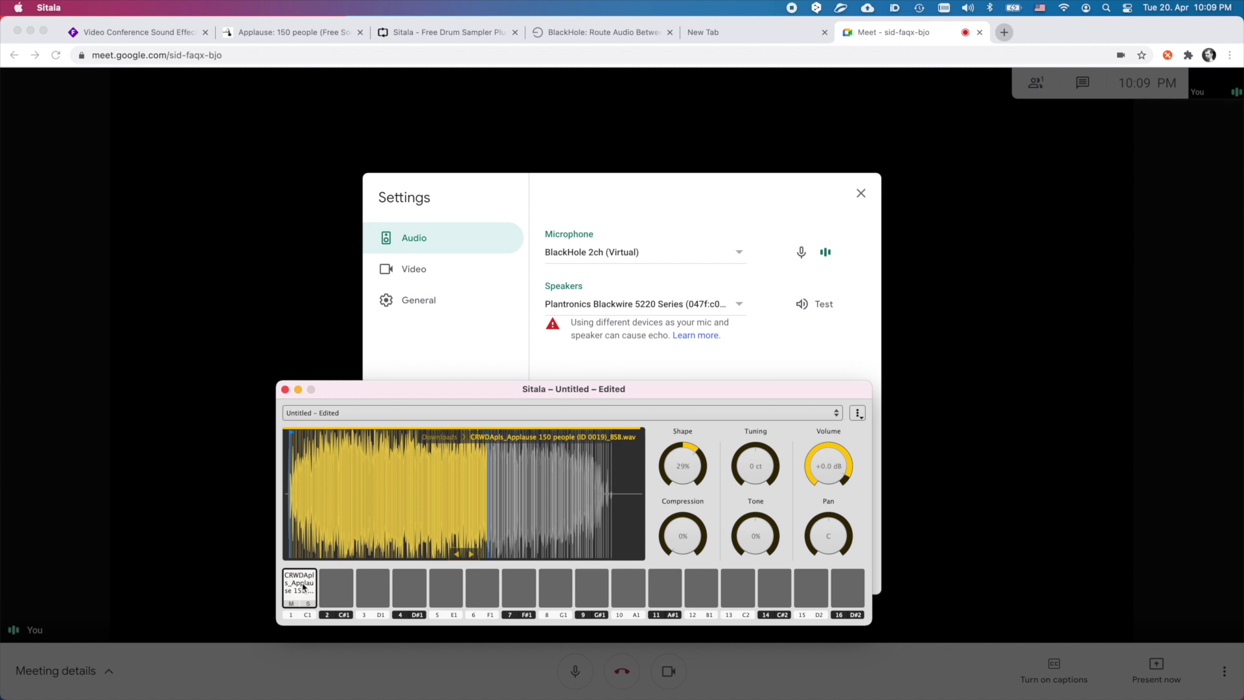
left_click(521, 350)
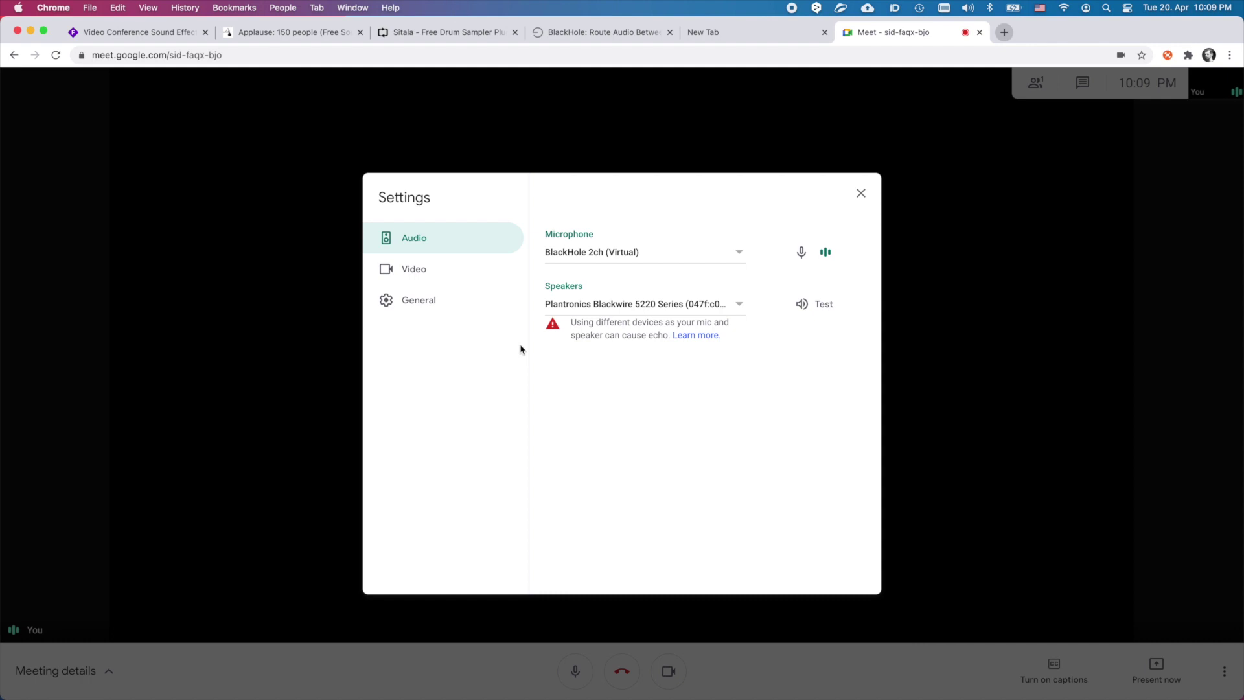
left_click(601, 309)
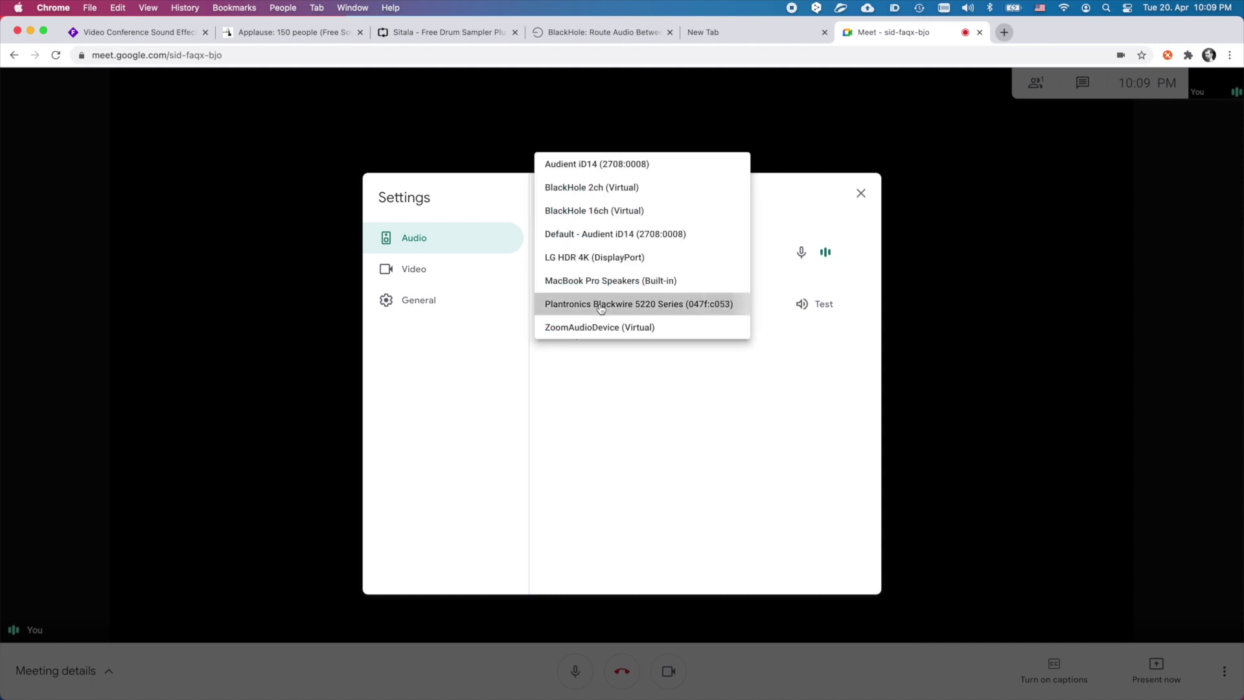
left_click(599, 308)
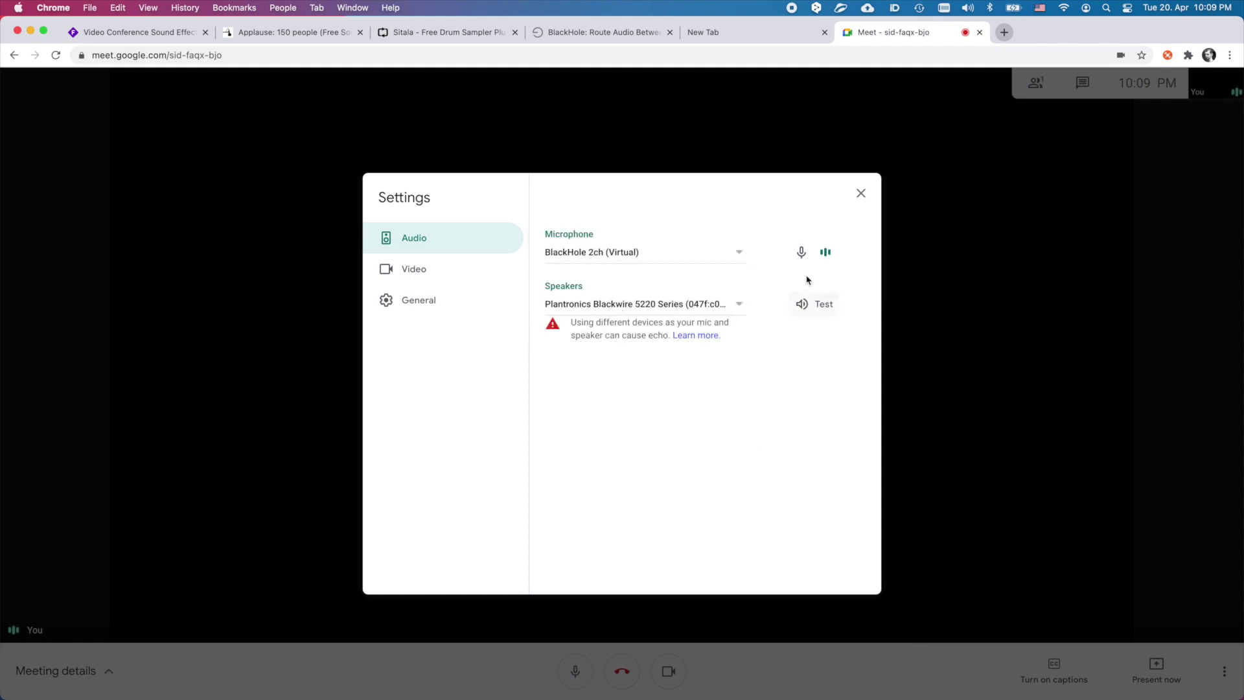